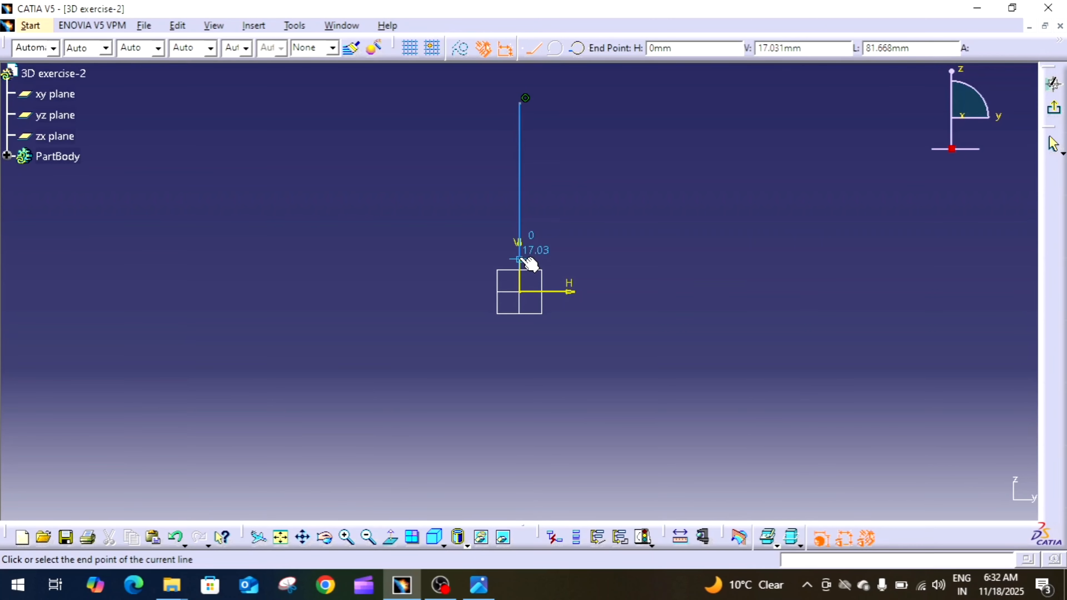
Complete a closed L-shaped profile with its corner at the origin, about 99 mm tall, with a bottom edge about 45 mm long and a stepped underside.
left_click(522, 291)
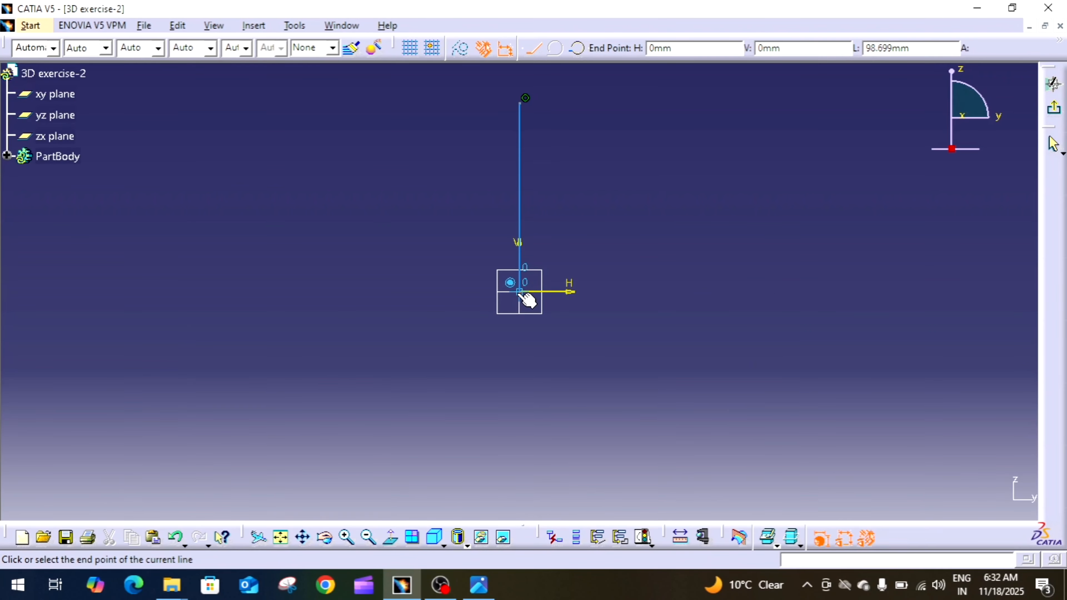
left_click(607, 291)
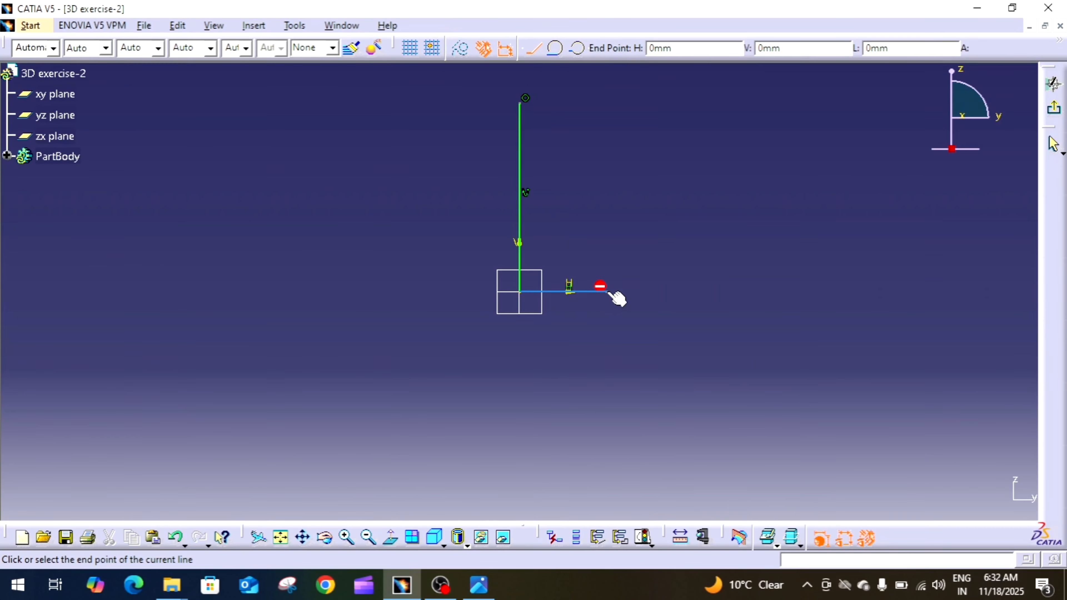
left_click(606, 263)
left_click(795, 264)
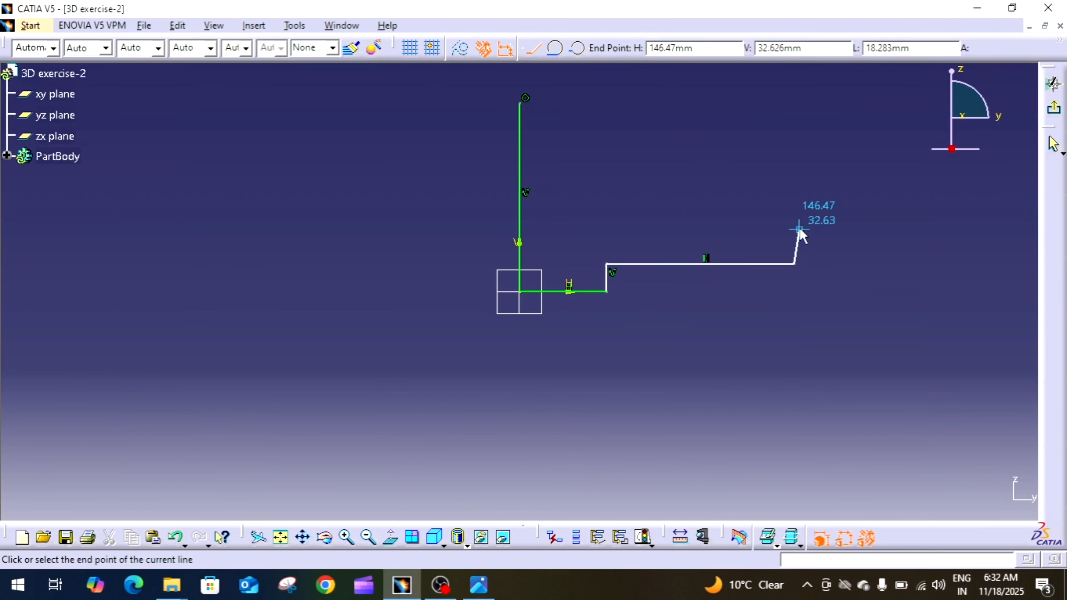
left_click(794, 227)
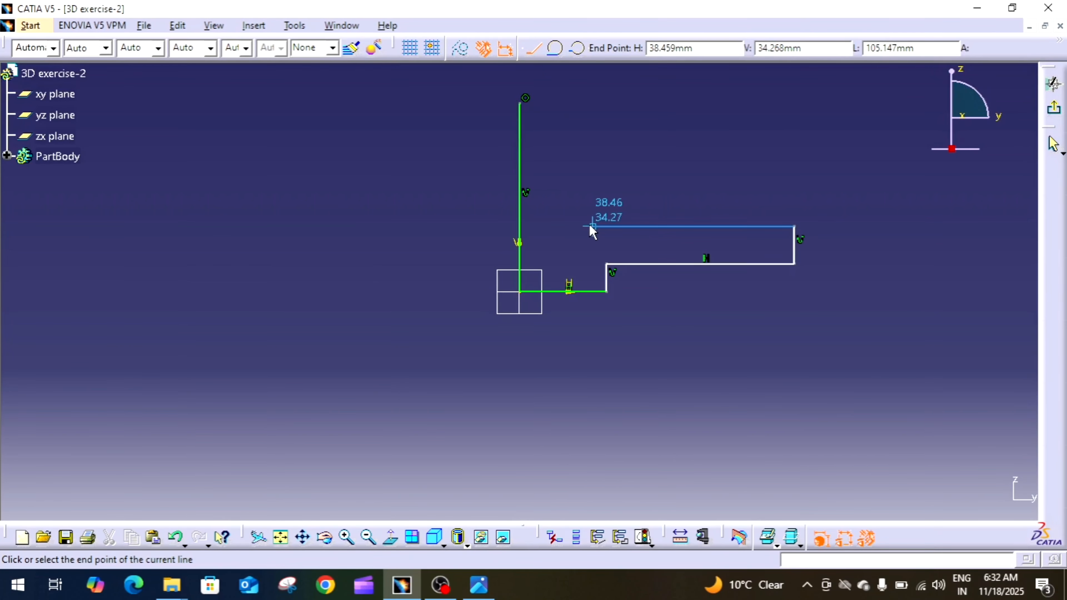
left_click(565, 227)
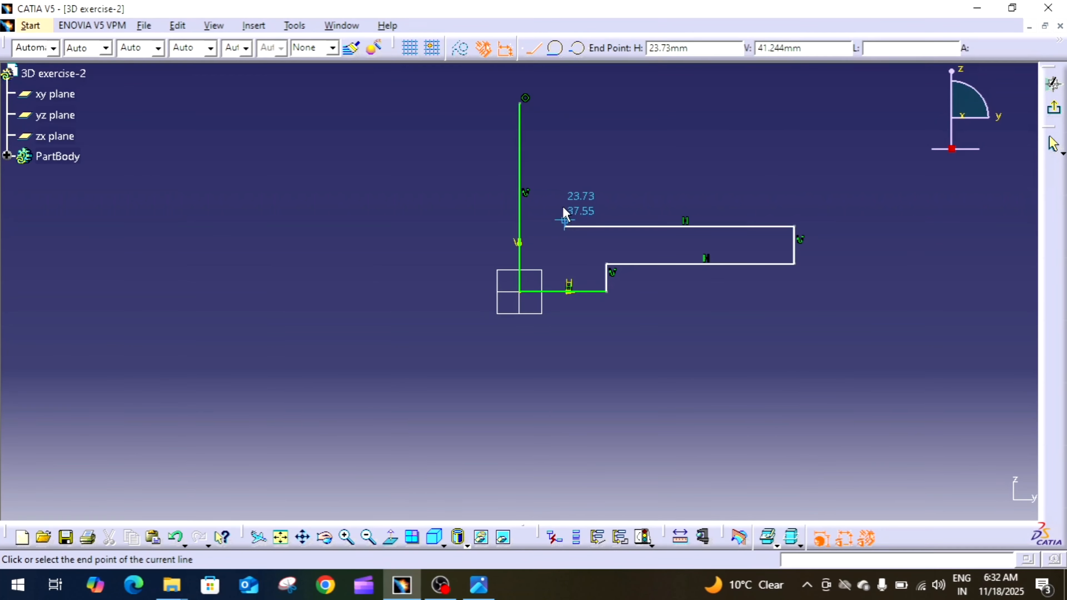
left_click(565, 103)
left_click(521, 104)
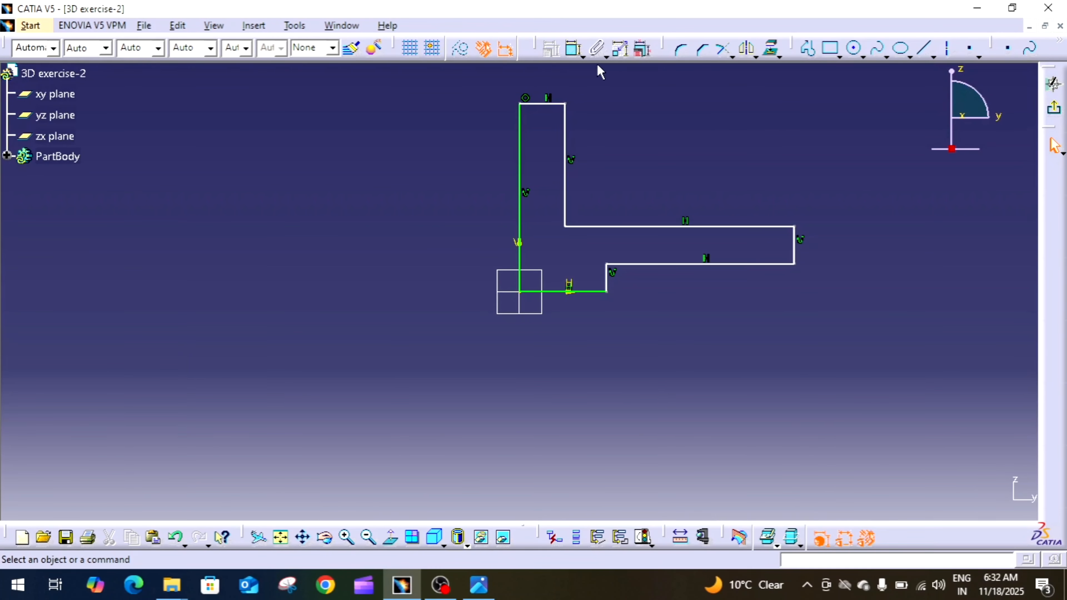
Constrain the profile's long vertical edge on the V axis to 65 mm, as given in the reference drawing.
left_click(574, 55)
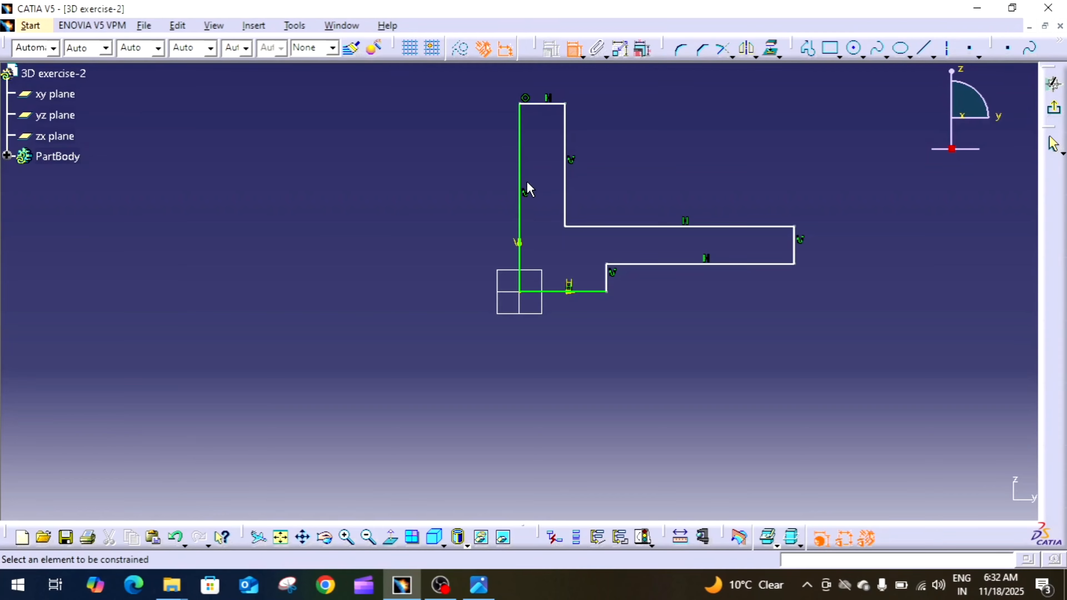
left_click(520, 204)
left_click(467, 240)
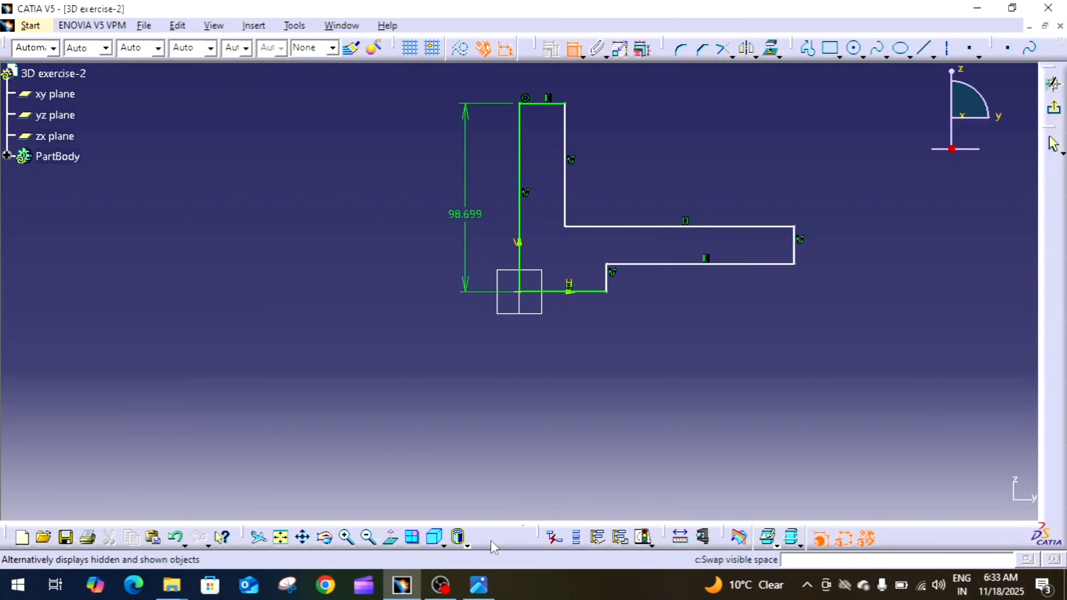
left_click(479, 584)
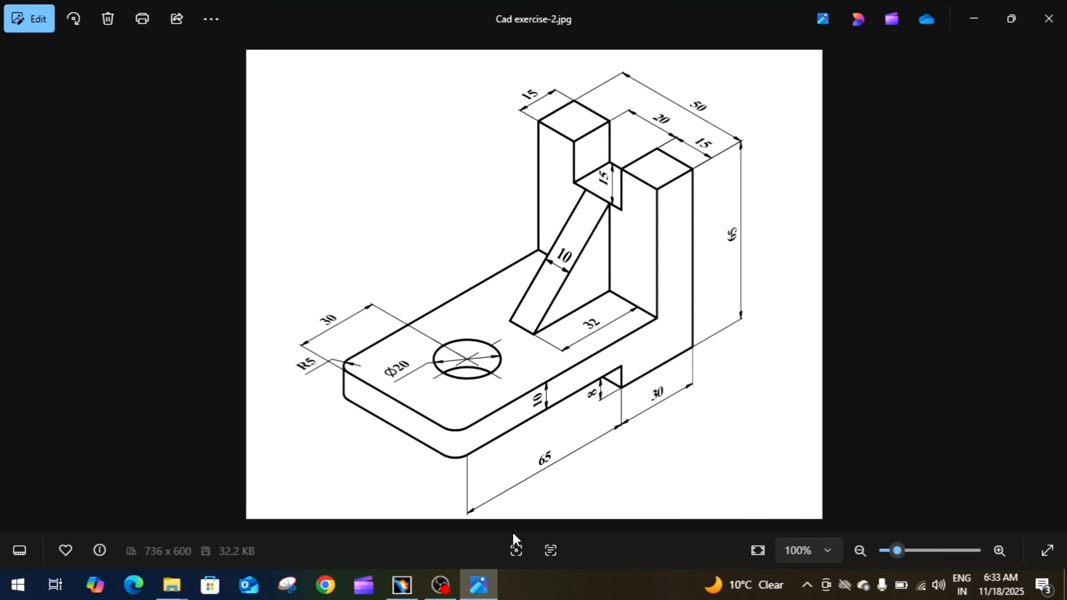
left_click(479, 585)
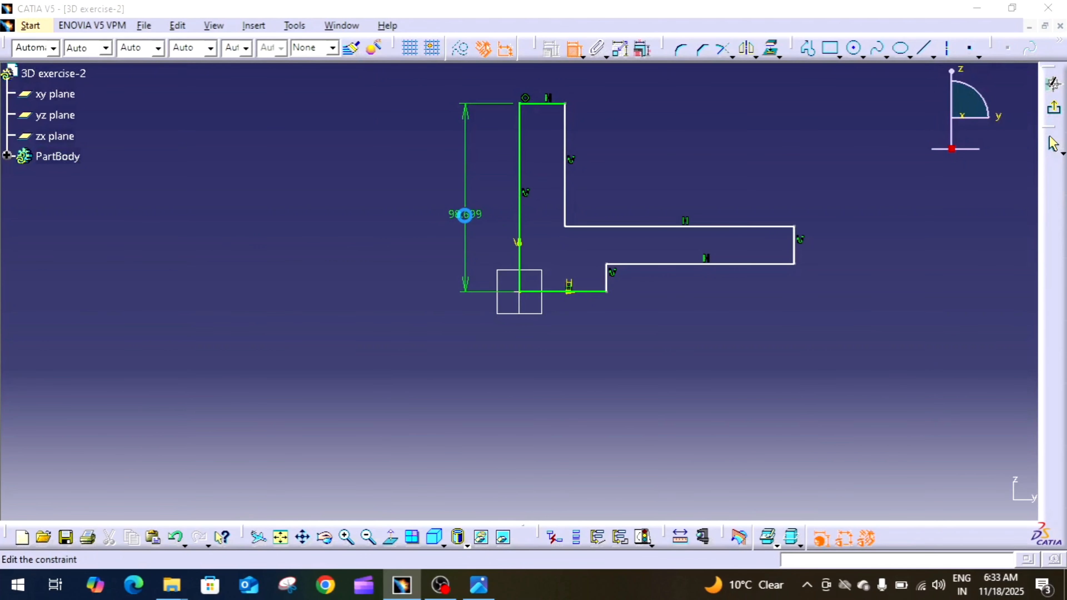
double_click(465, 214)
type("65")
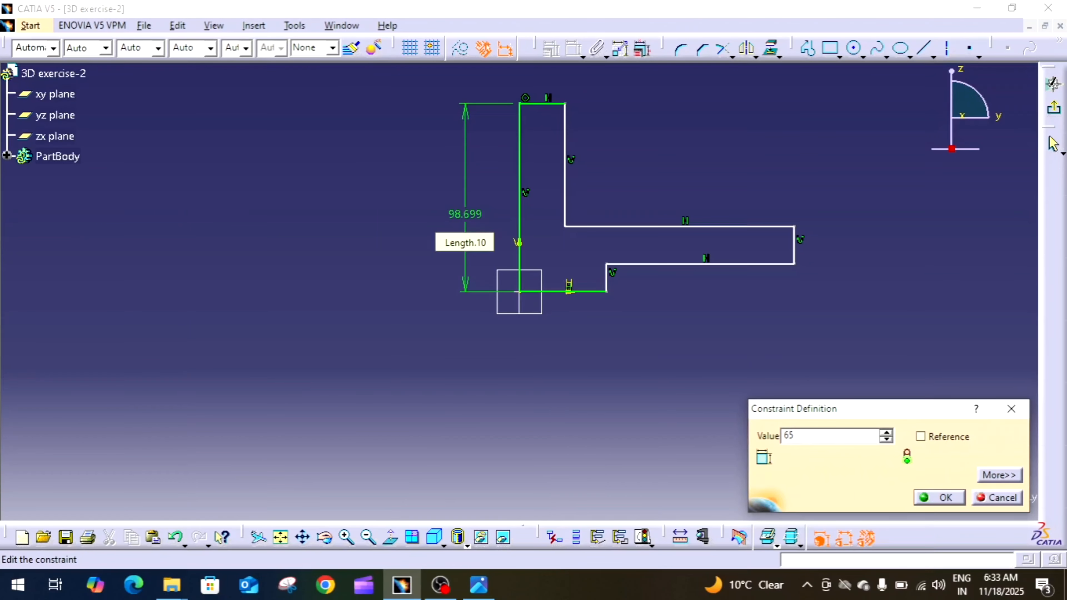
key("Return")
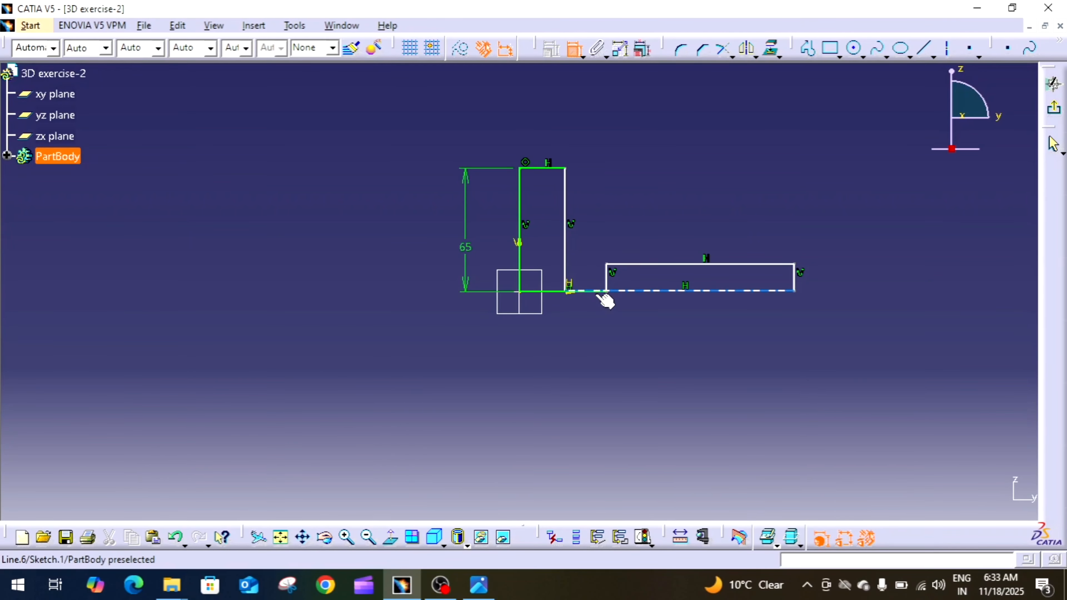
Reposition the horizontal arm's upper and lower edges above the base line to restore the stepped L shape.
left_click(574, 49)
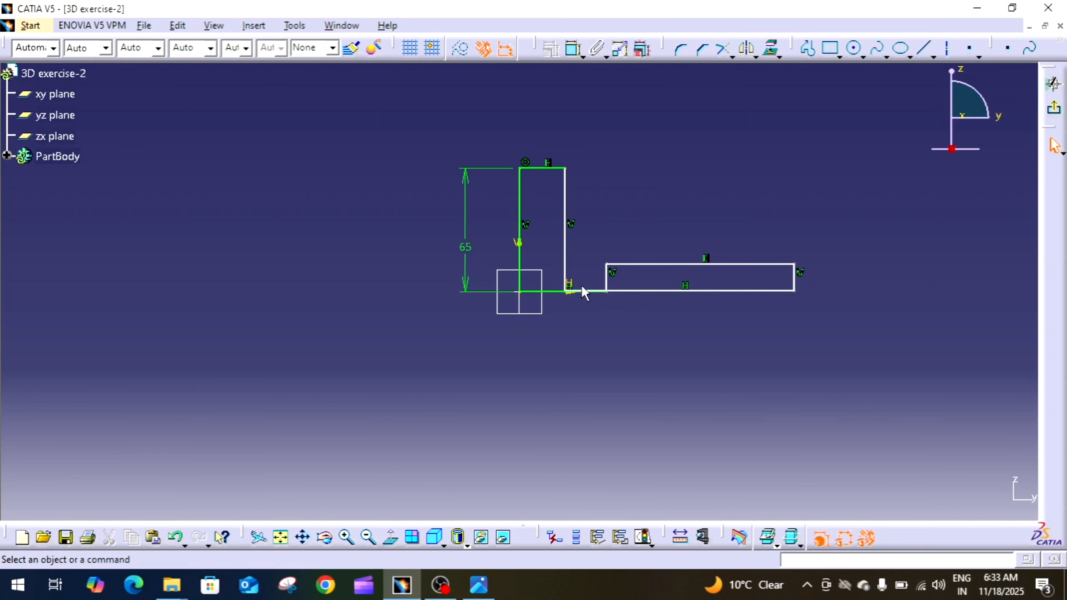
left_click_drag(614, 286, 602, 269)
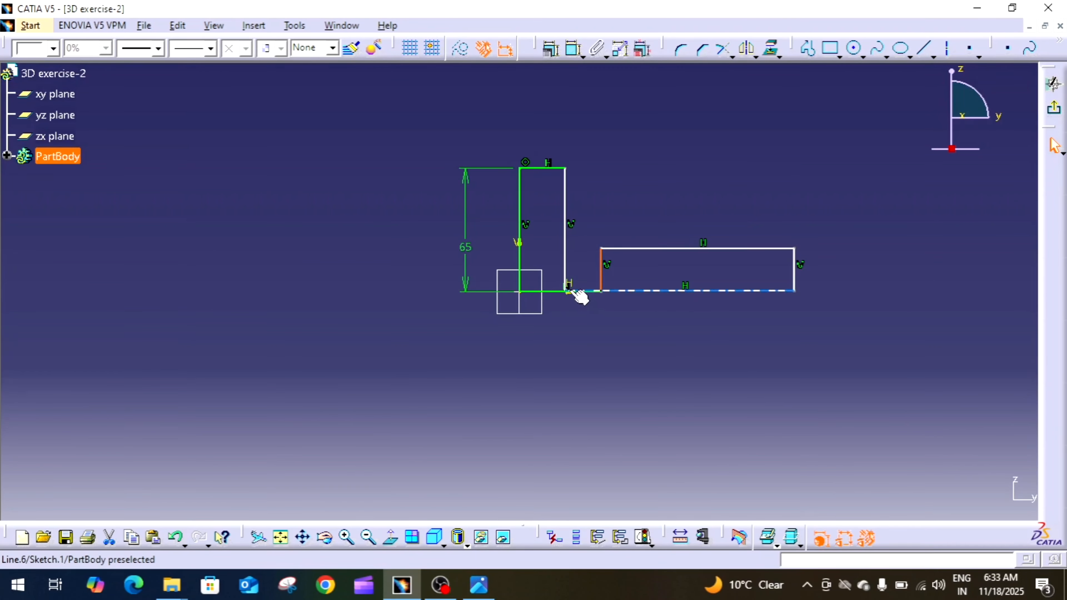
left_click_drag(571, 286, 569, 221)
left_click_drag(648, 248, 653, 269)
left_click_drag(632, 231, 632, 240)
left_click(646, 210)
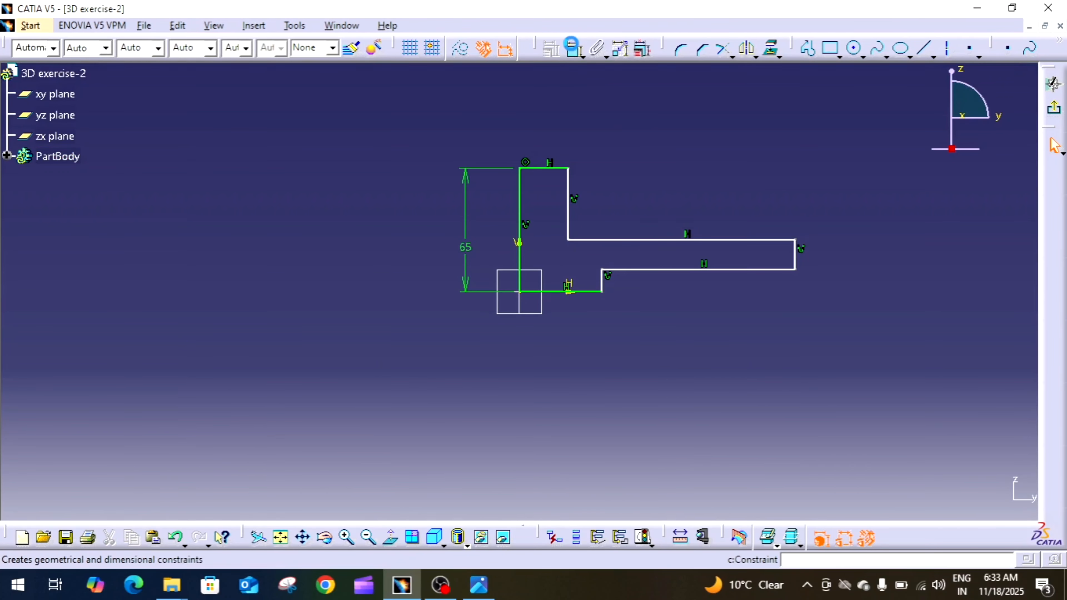
Constrain the short top edge of the vertical arm to 15 mm.
left_click(575, 50)
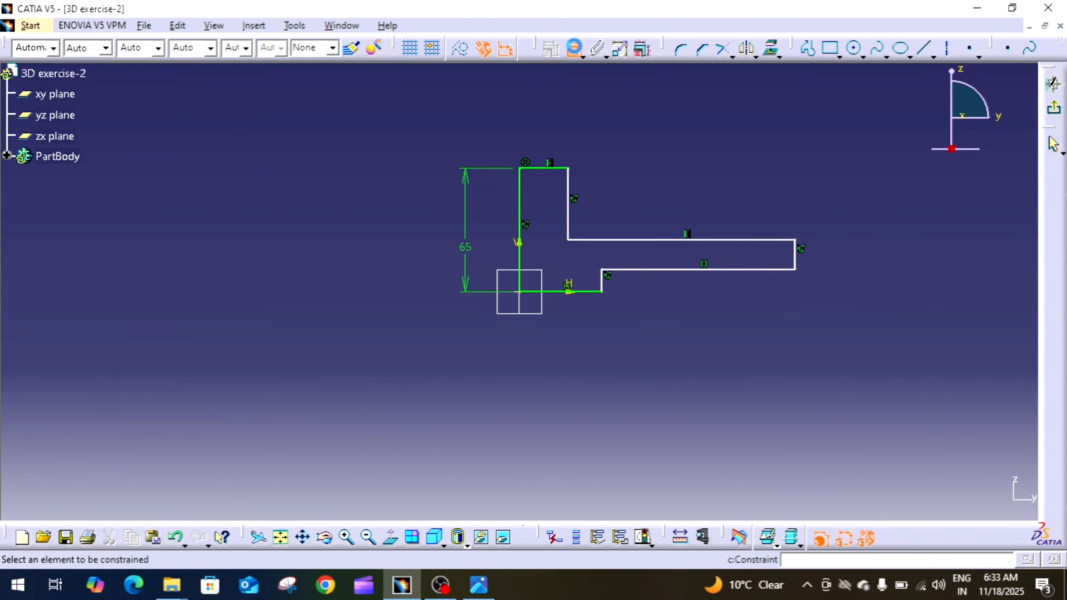
left_click(551, 167)
left_click(554, 139)
double_click(548, 139)
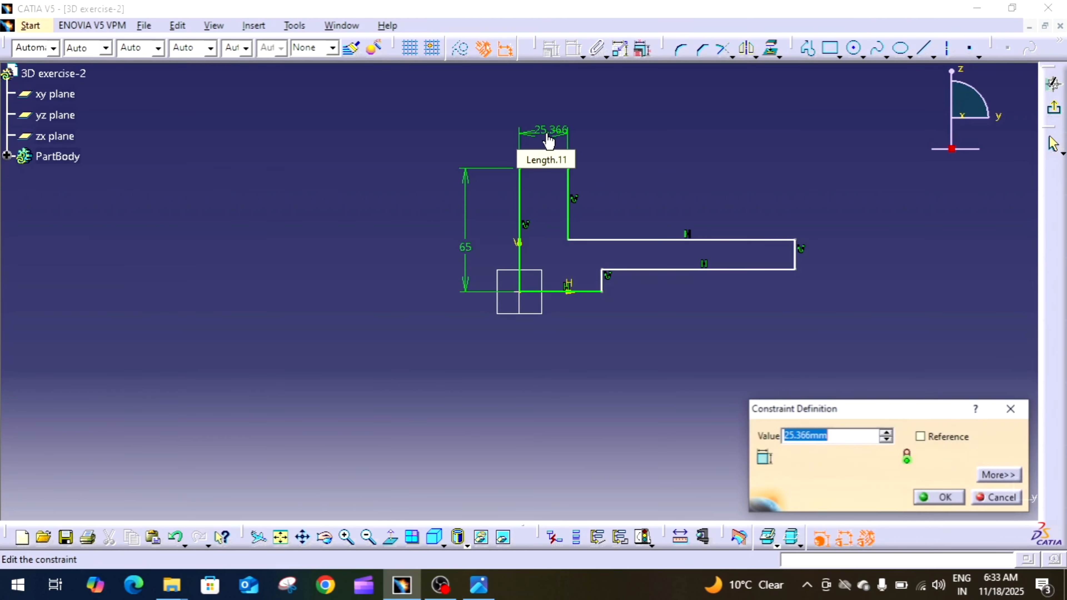
type("15")
key("Return")
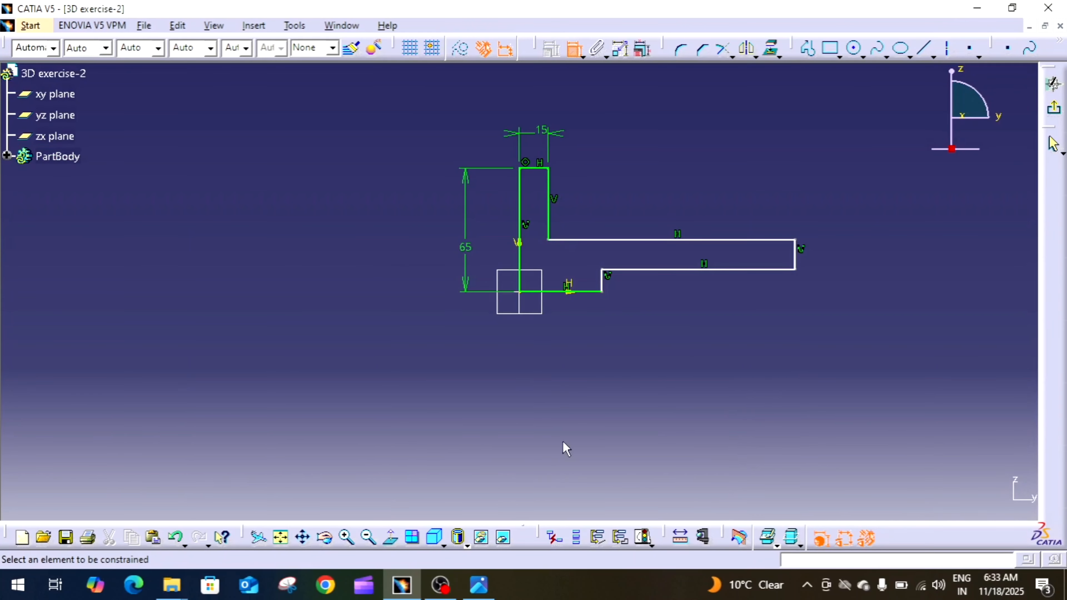
Check the reference drawing and constrain the profile's bottom edge at the origin to 30 mm.
left_click(487, 588)
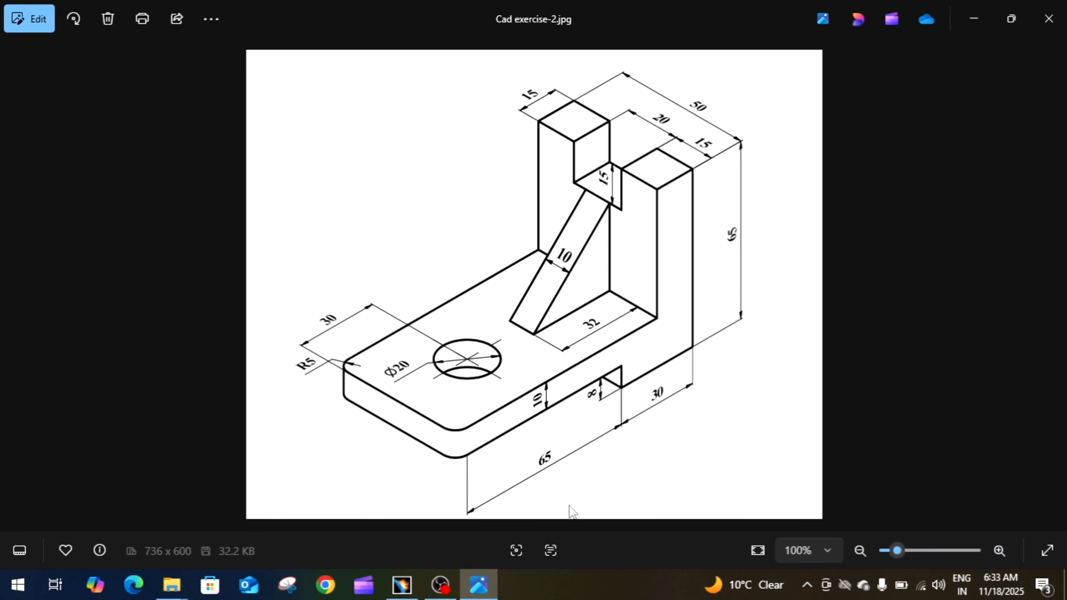
left_click(496, 588)
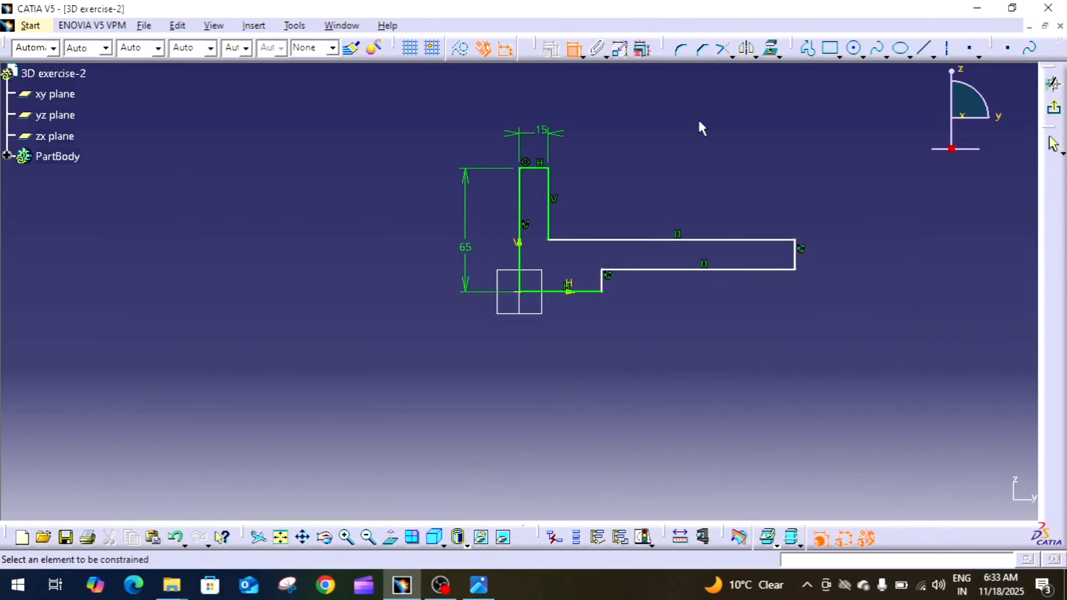
left_click(591, 292)
left_click(572, 341)
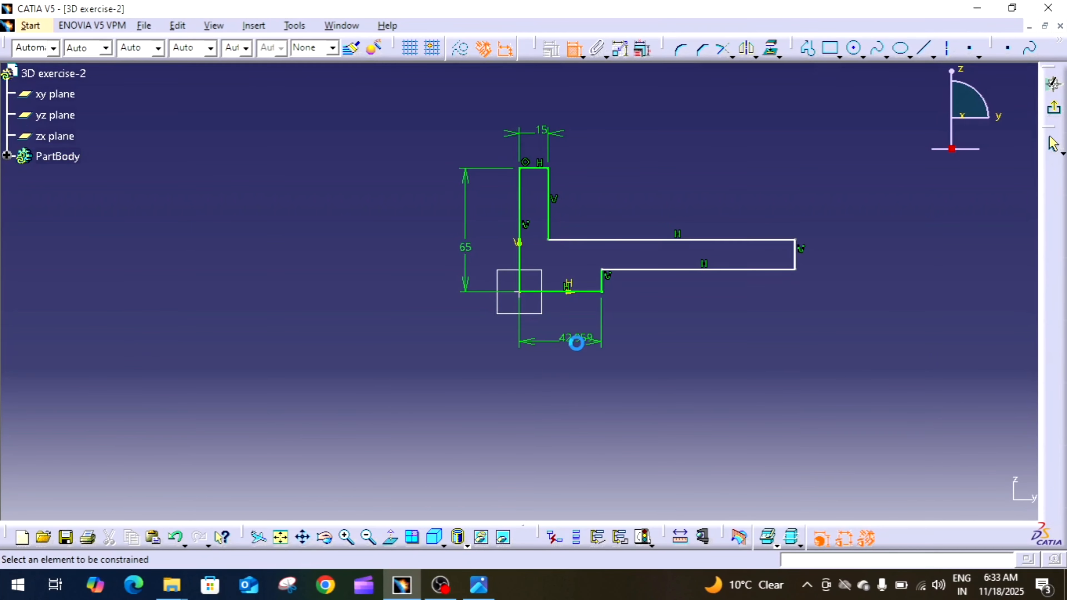
double_click(565, 338)
type("30mm")
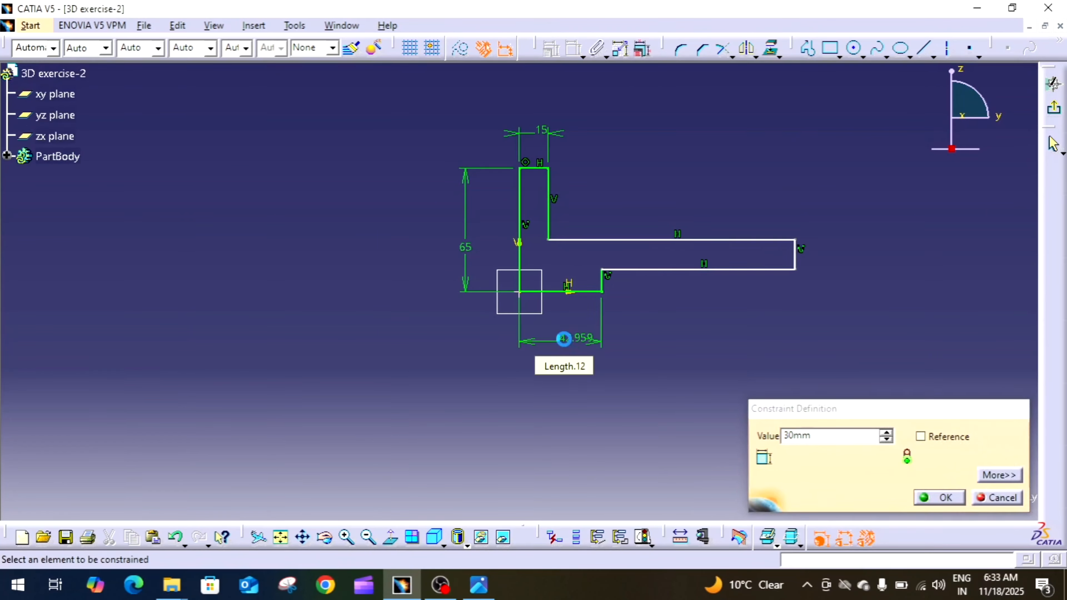
key("Return")
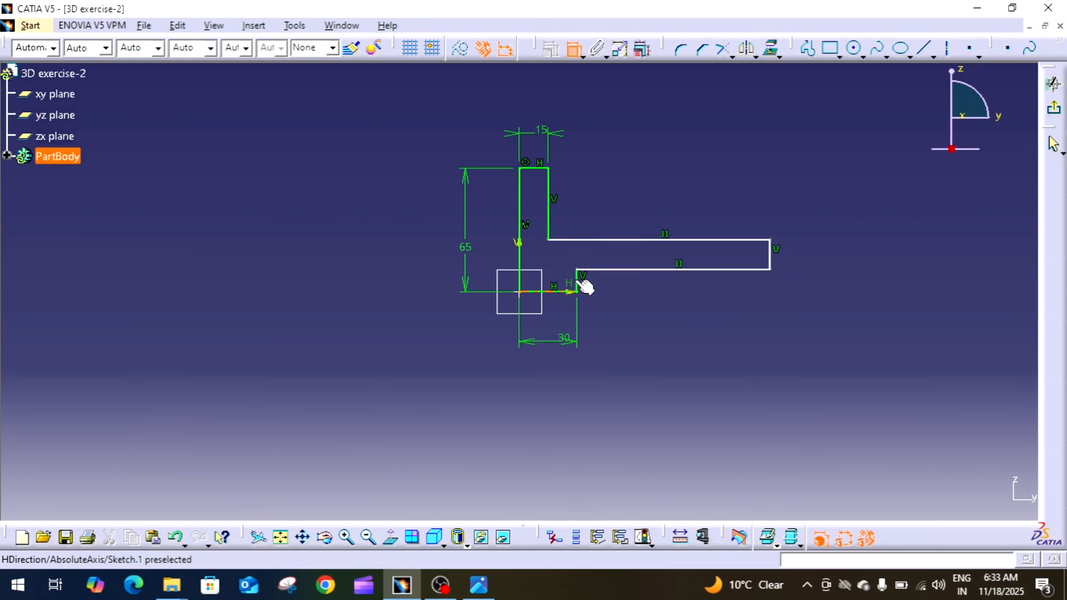
Constrain the height of the small step under the horizontal arm to 8 mm.
left_click(590, 286)
left_click(607, 293)
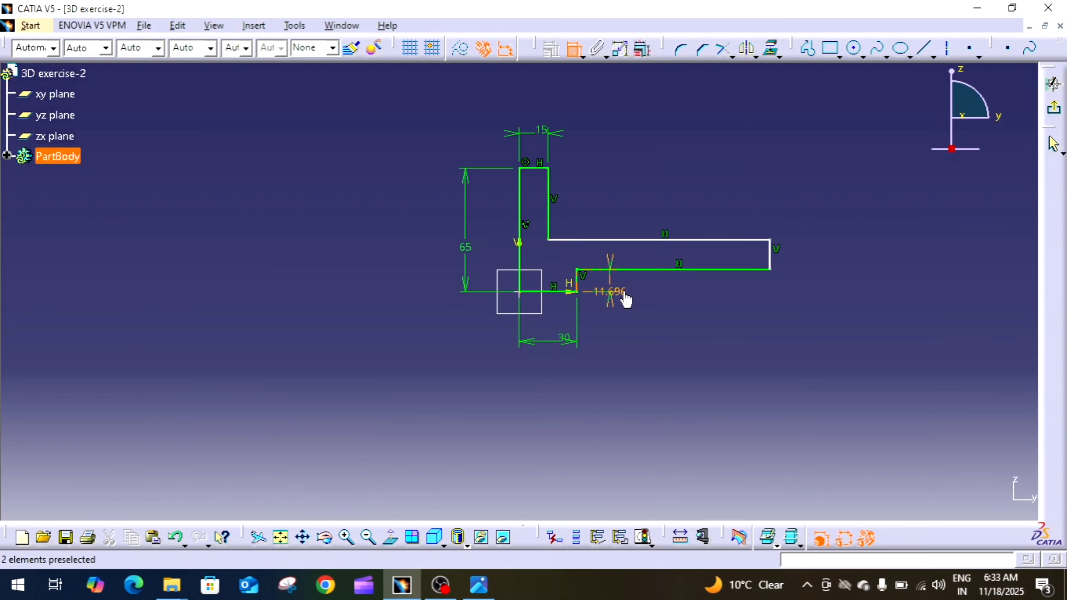
double_click(614, 294)
type("8")
key("Return")
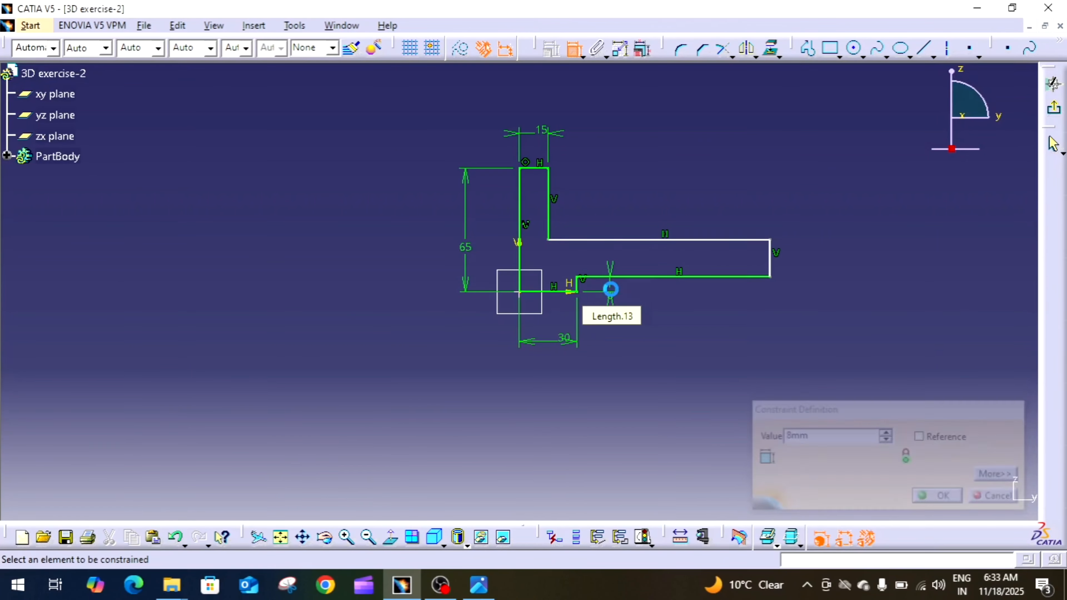
Constrain the underside edge of the horizontal arm to a length of 65 mm.
left_click(642, 276)
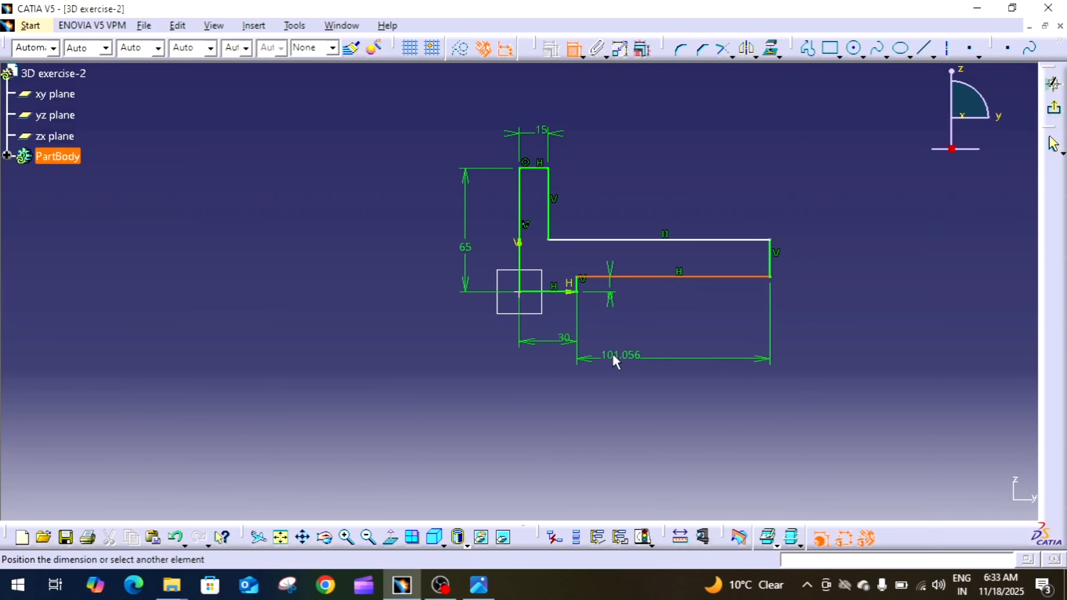
left_click(689, 347)
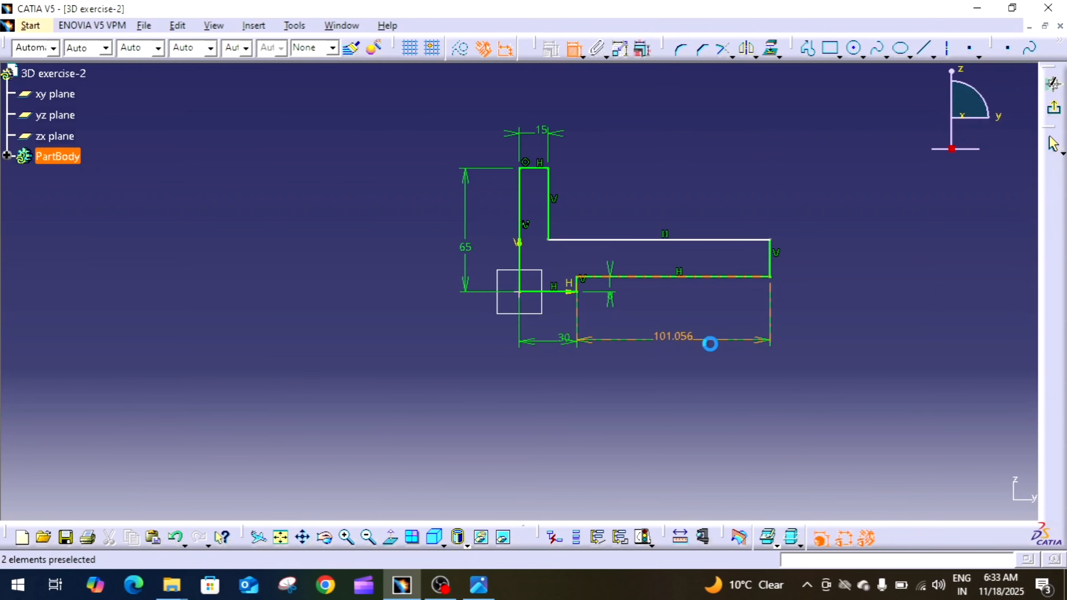
double_click(674, 336)
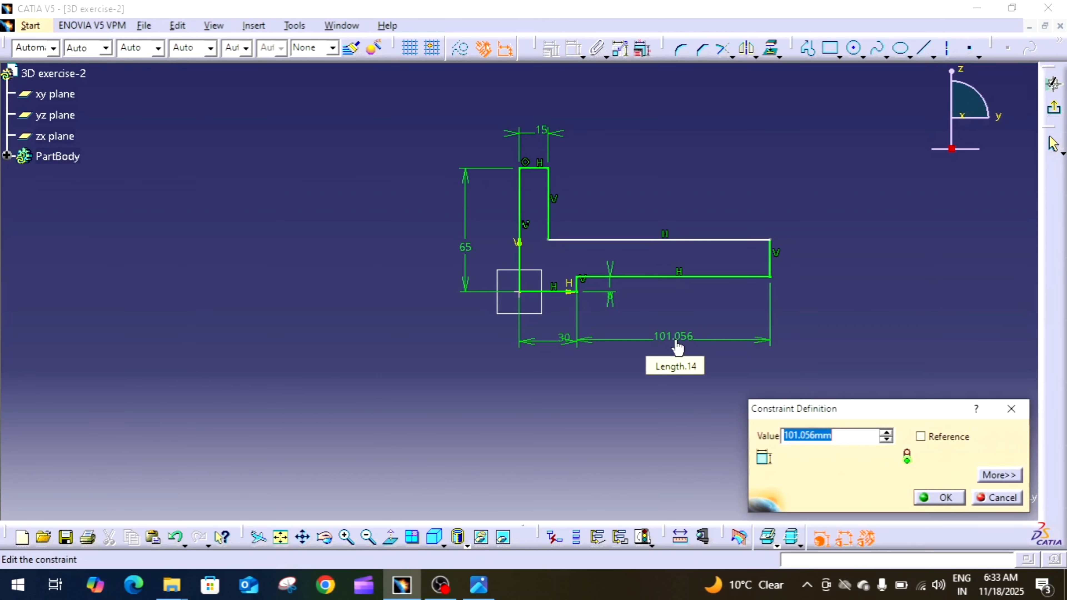
type("65")
key("Return")
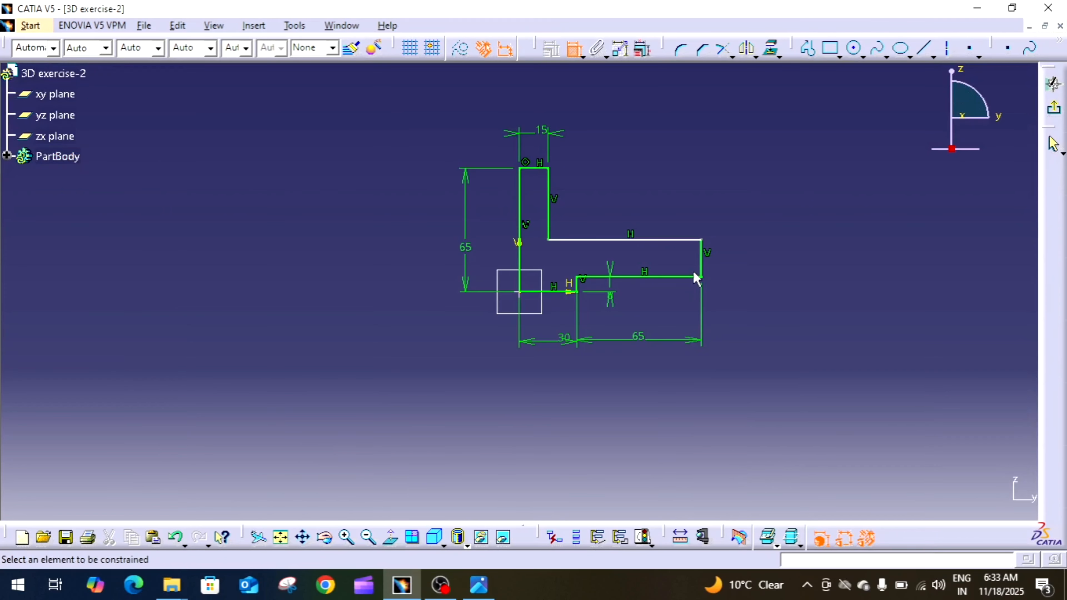
Constrain the end edge of the horizontal arm to a thickness of 10 mm and end dimensioning.
left_click(699, 258)
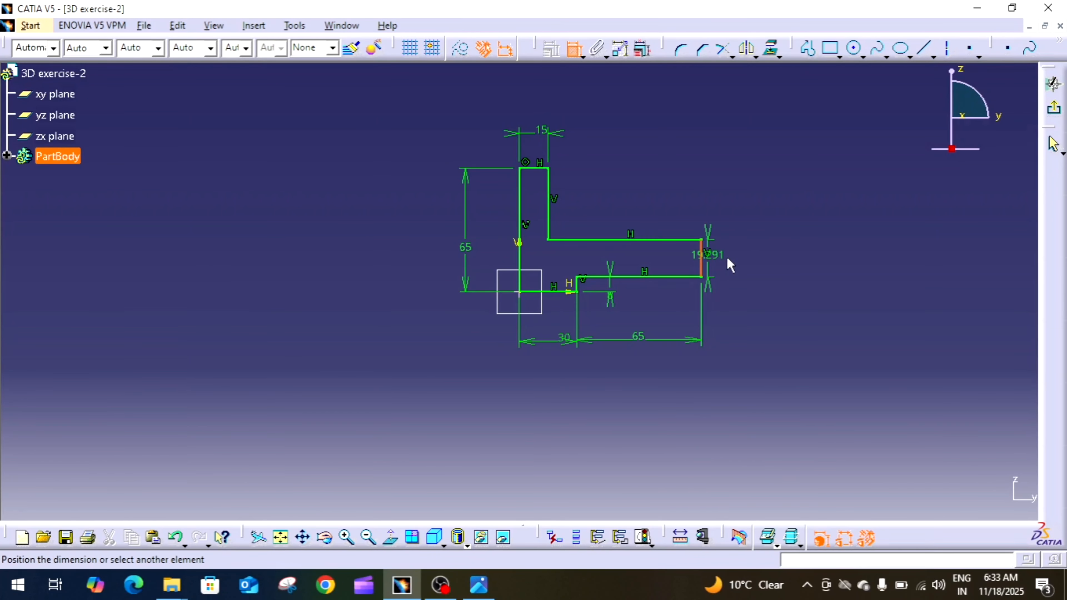
left_click(741, 255)
double_click(741, 255)
type("15")
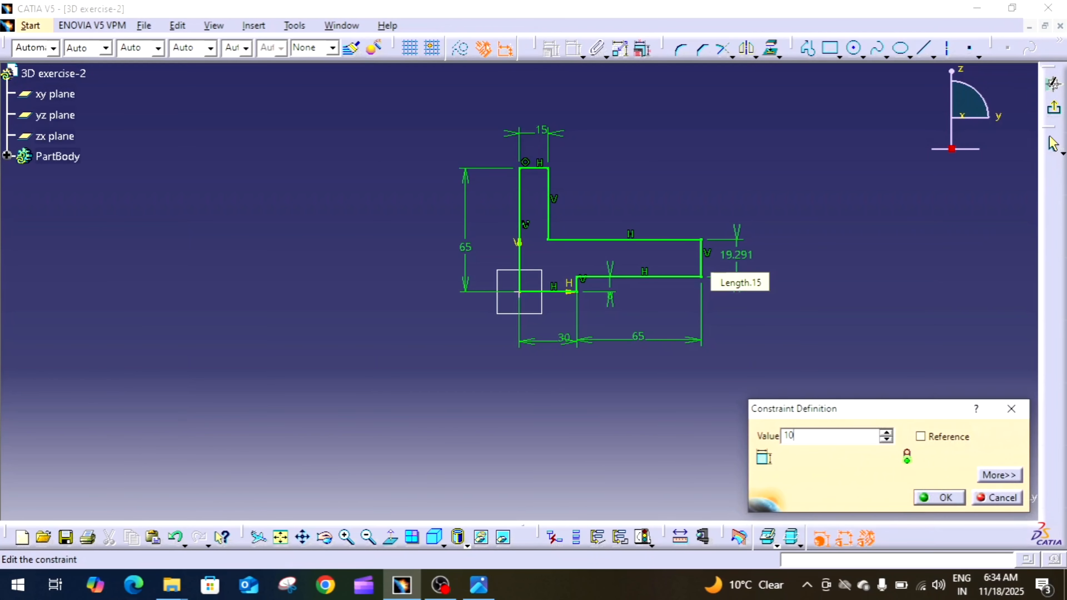
key("Return")
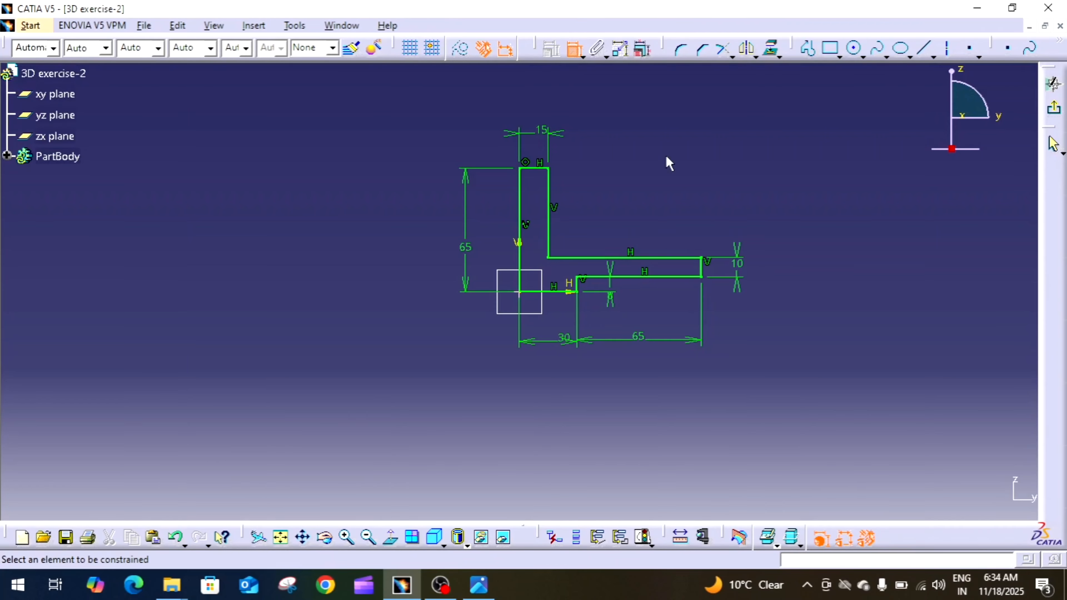
left_click(575, 49)
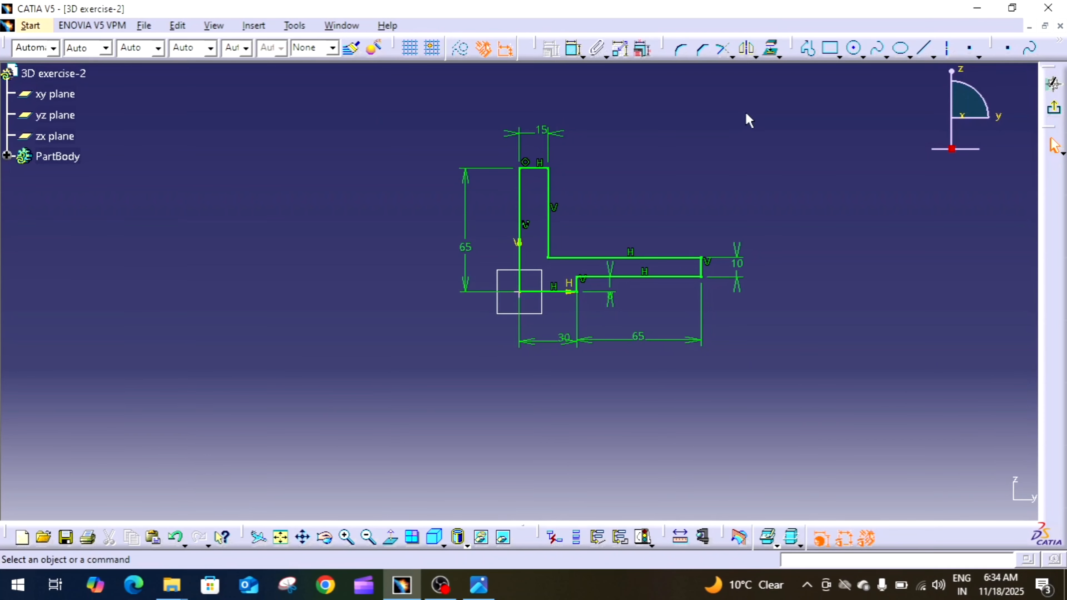
Exit the sketch and extrude the L-shaped profile as a pad with mirrored extent and a length of 25 mm.
left_click(1056, 113)
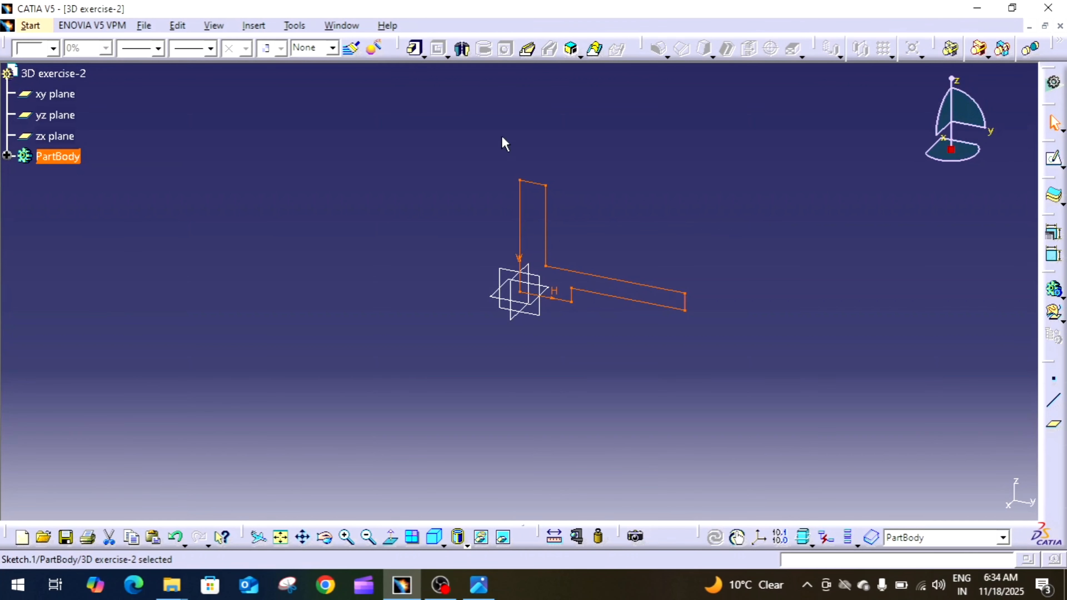
left_click(414, 50)
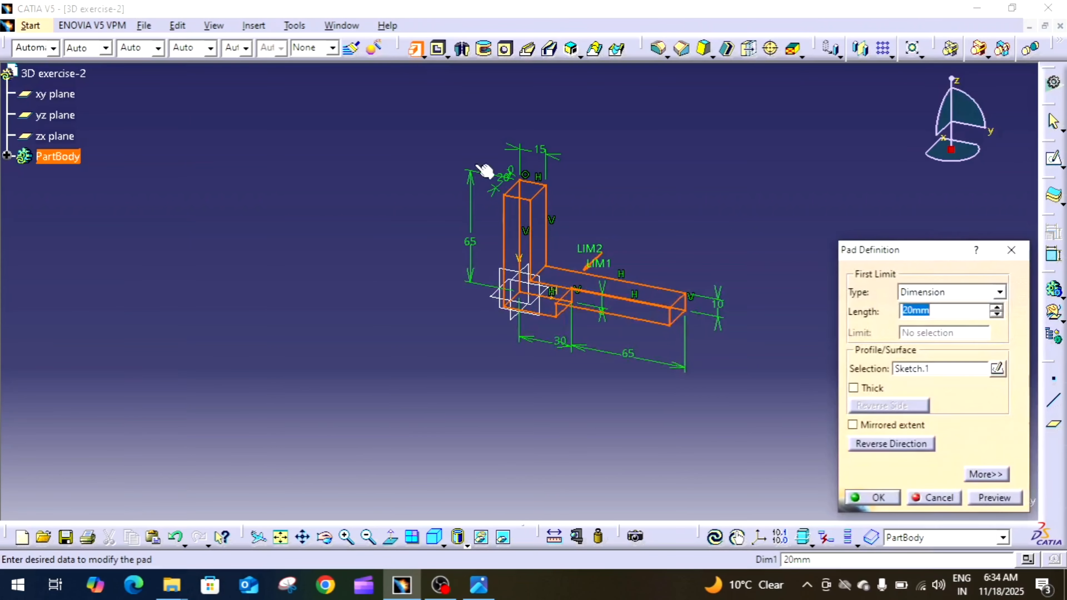
left_click(866, 426)
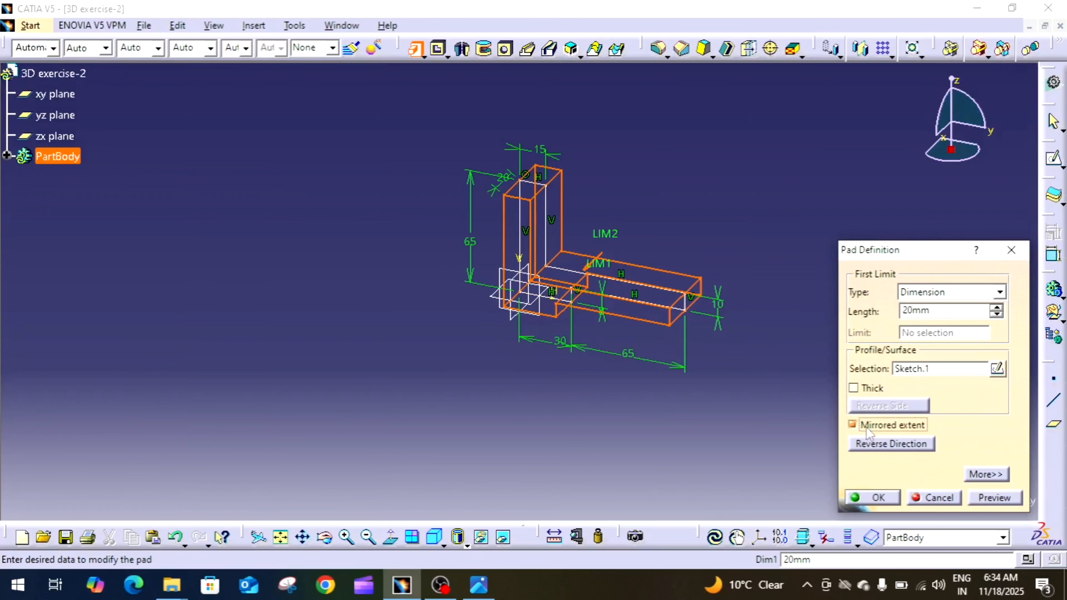
middle_click_drag(627, 274, 553, 277)
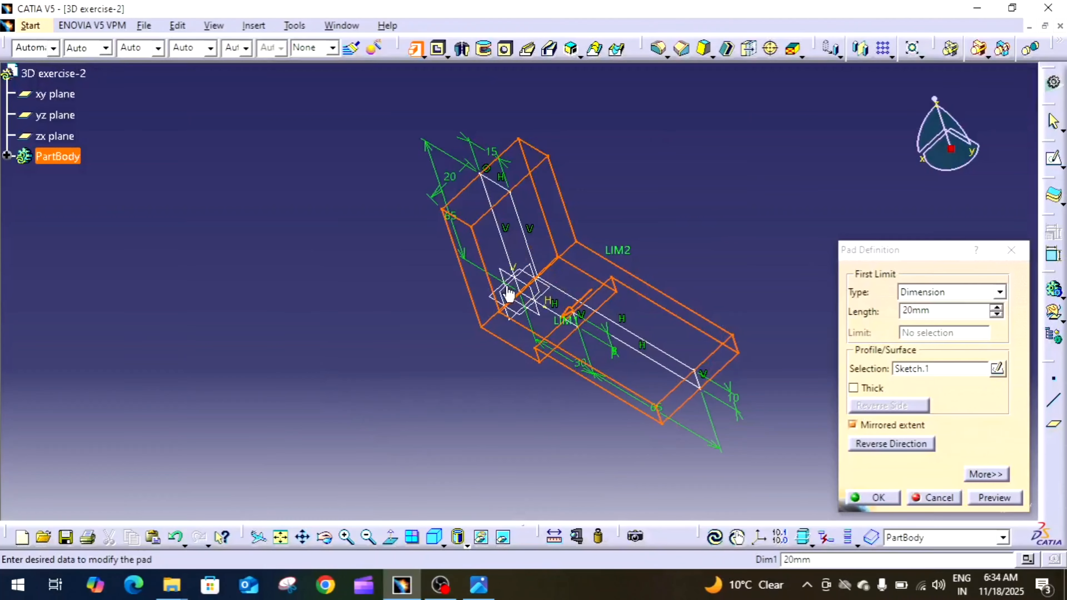
left_click(479, 585)
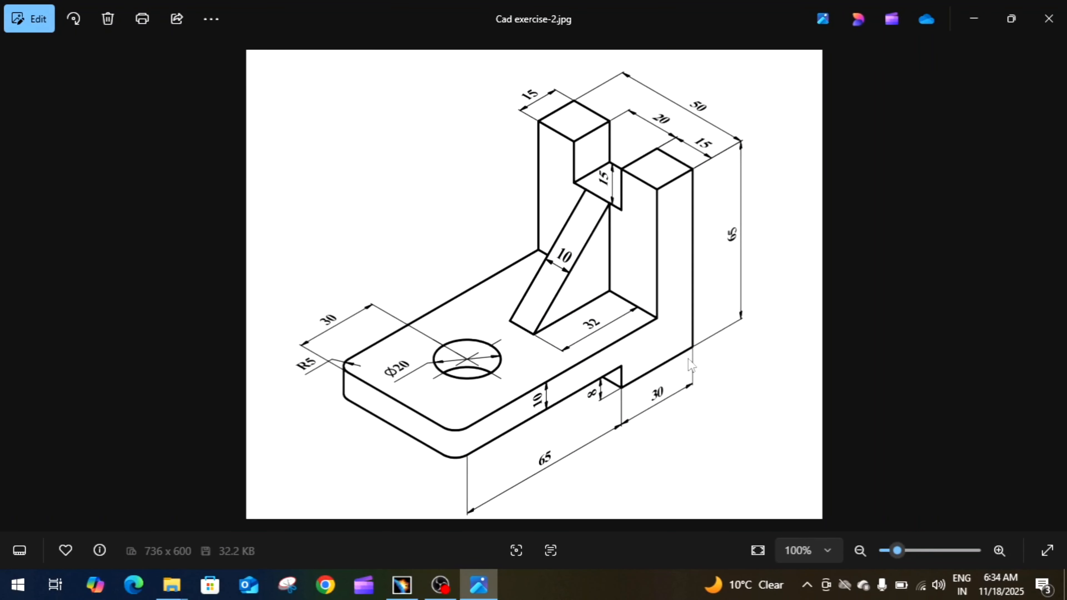
left_click(479, 584)
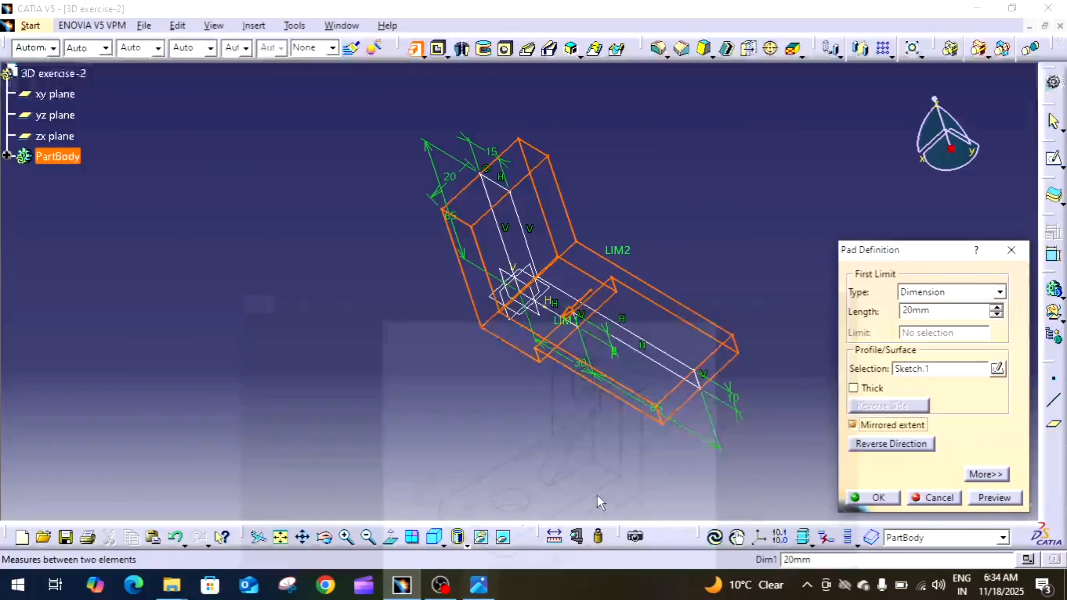
double_click(949, 311)
type("25")
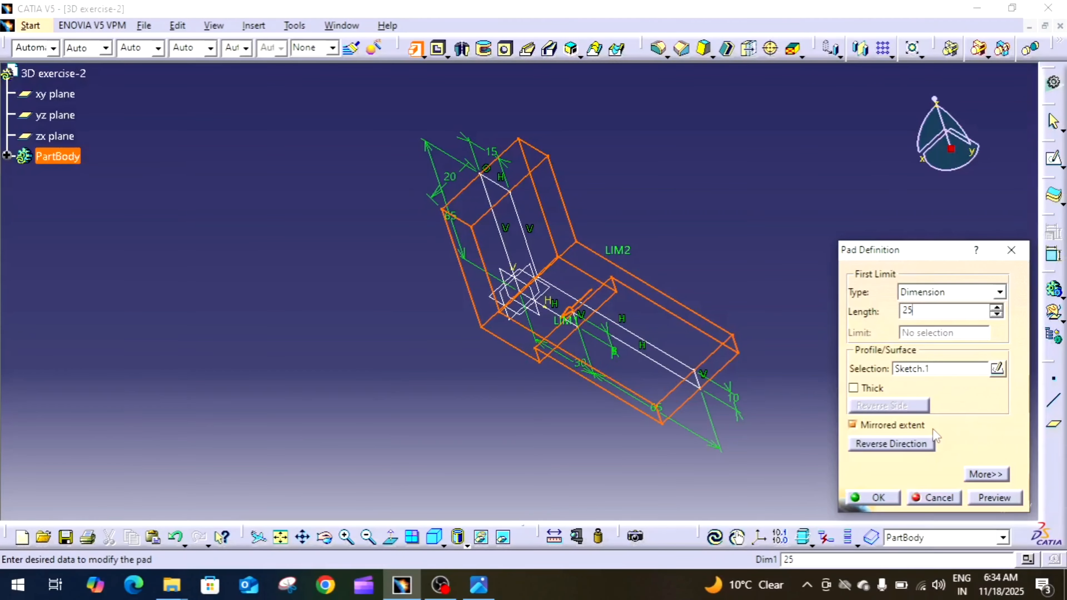
left_click(888, 498)
Check the reference drawing and open a sketch on the top face of the vertical wall, viewed normal to it.
middle_click_drag(535, 388, 696, 301)
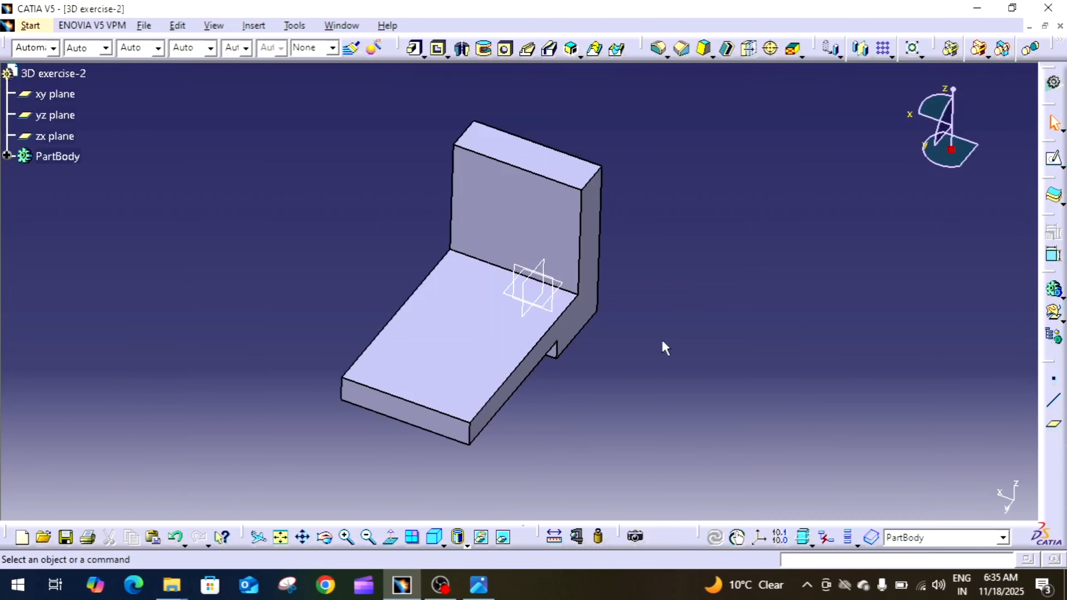
left_click(480, 590)
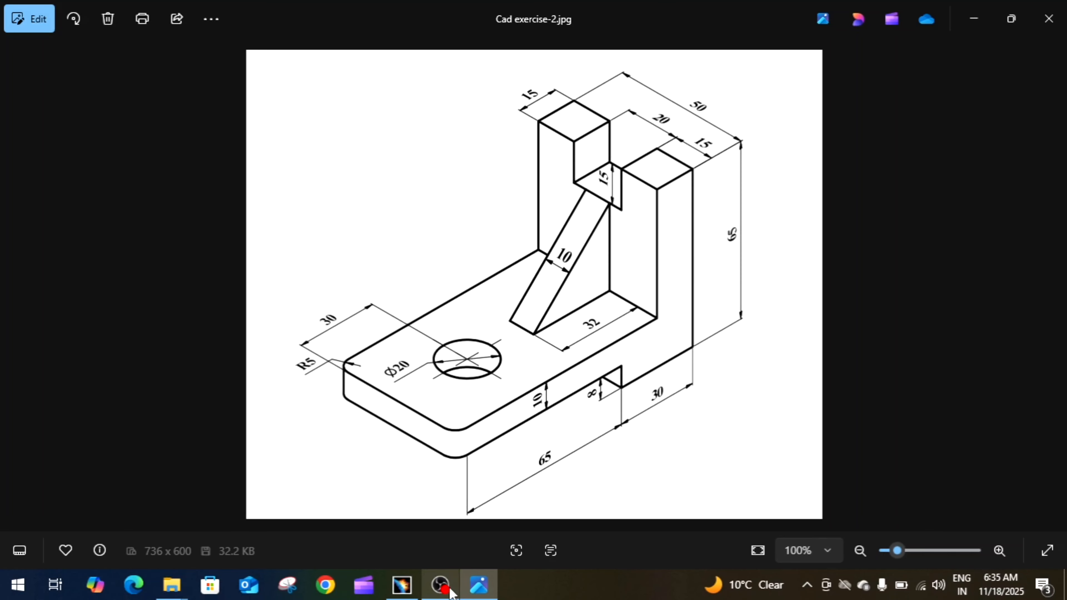
left_click(402, 584)
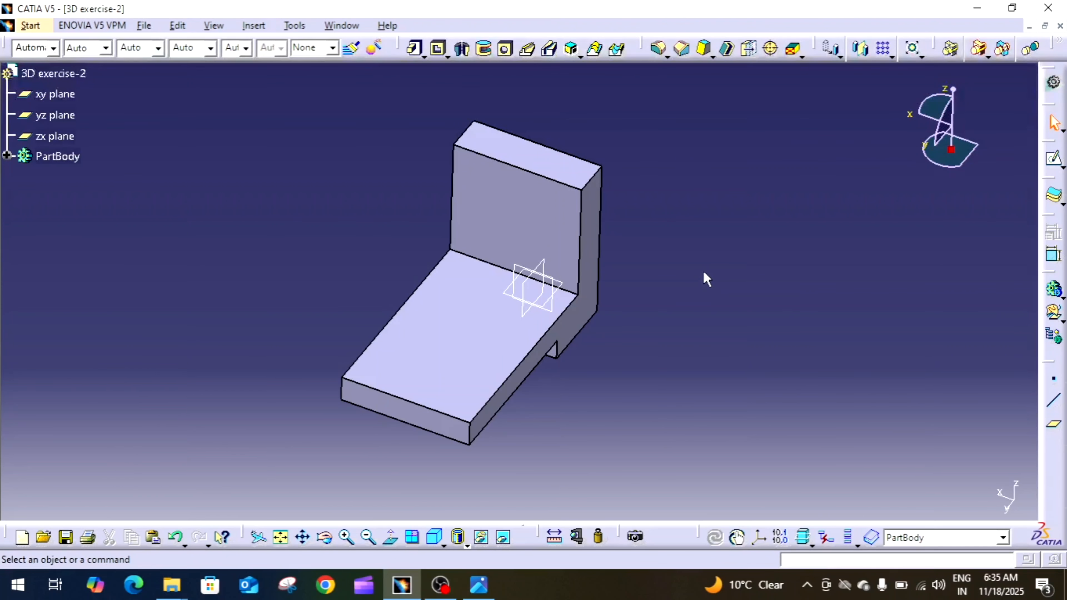
left_click(542, 169)
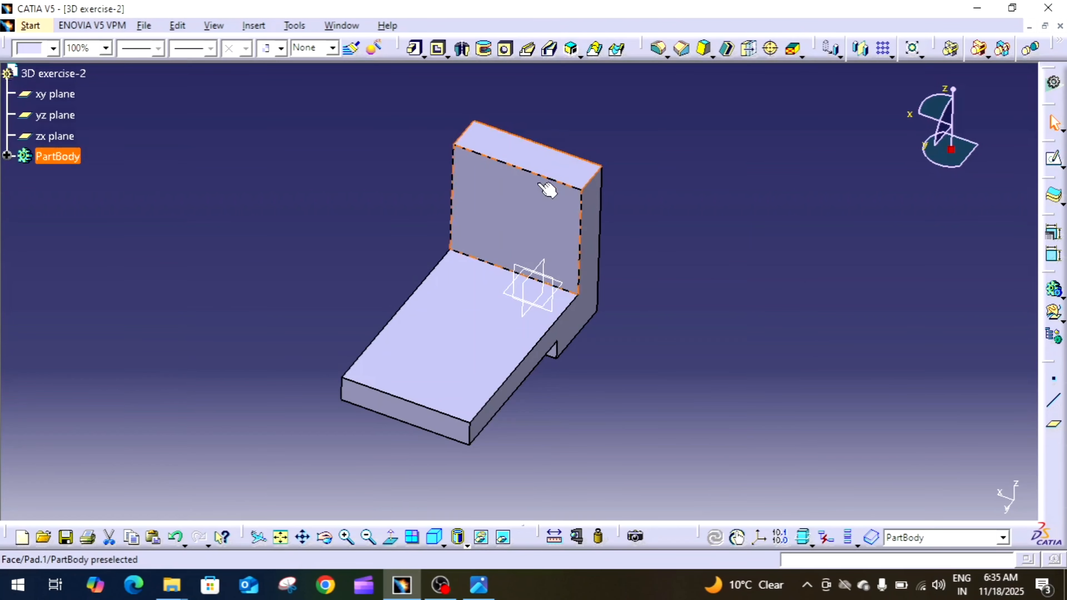
left_click(536, 161)
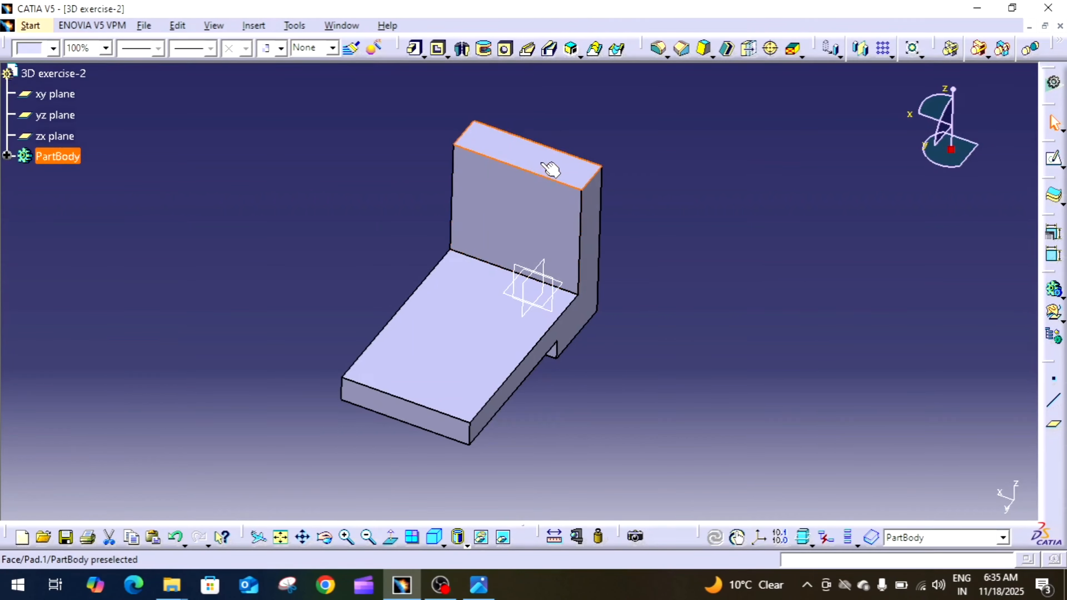
left_click(560, 170)
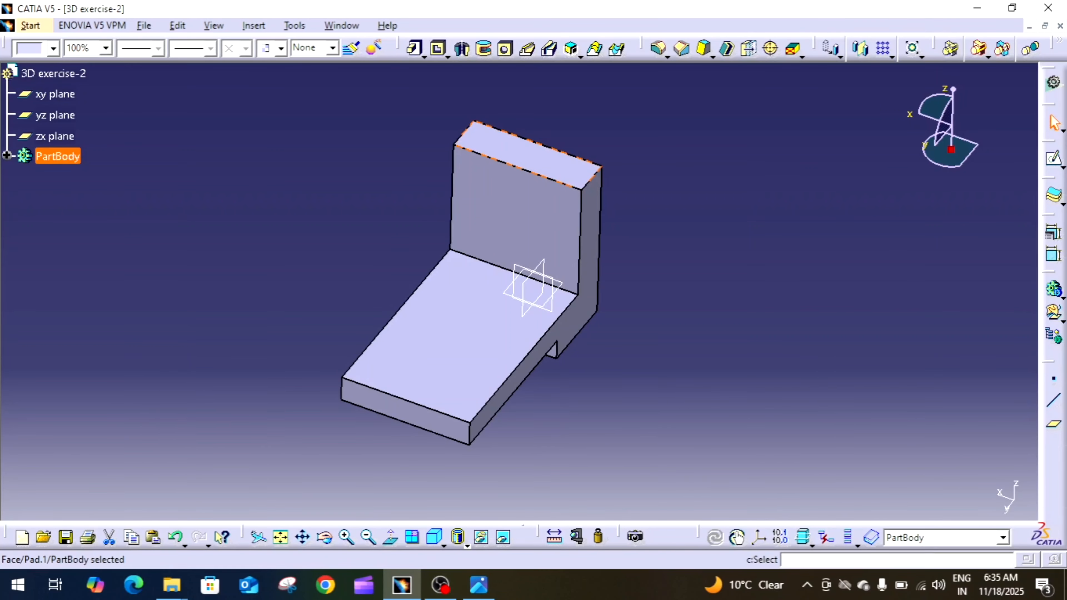
left_click(1055, 161)
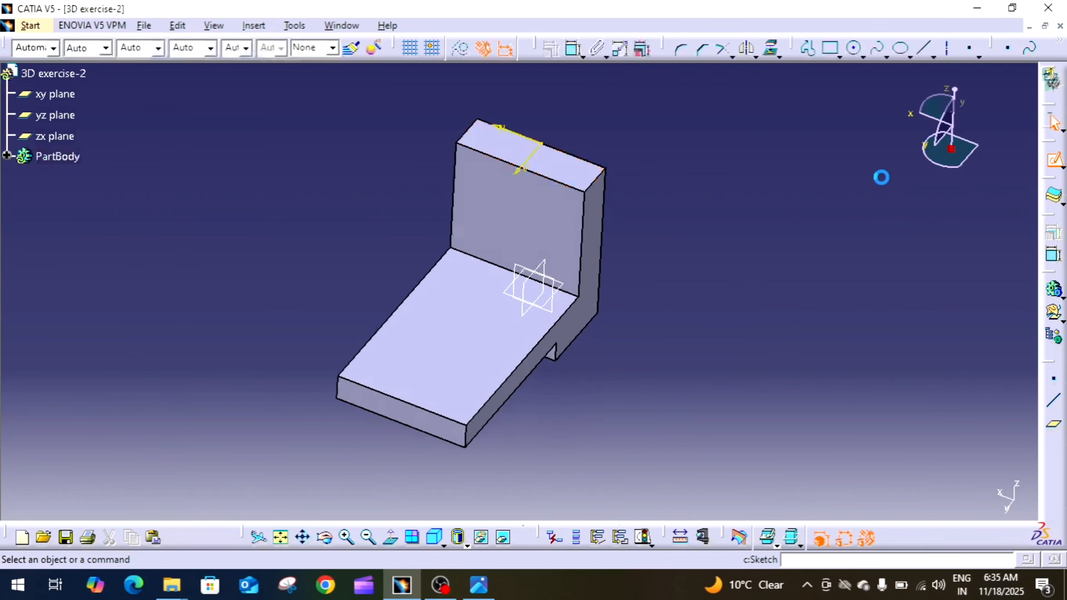
mouse_move(881, 190)
middle_mouse_down()
mouse_move(869, 242)
mouse_move(798, 346)
mouse_move(808, 289)
middle_mouse_up()
left_click(412, 537)
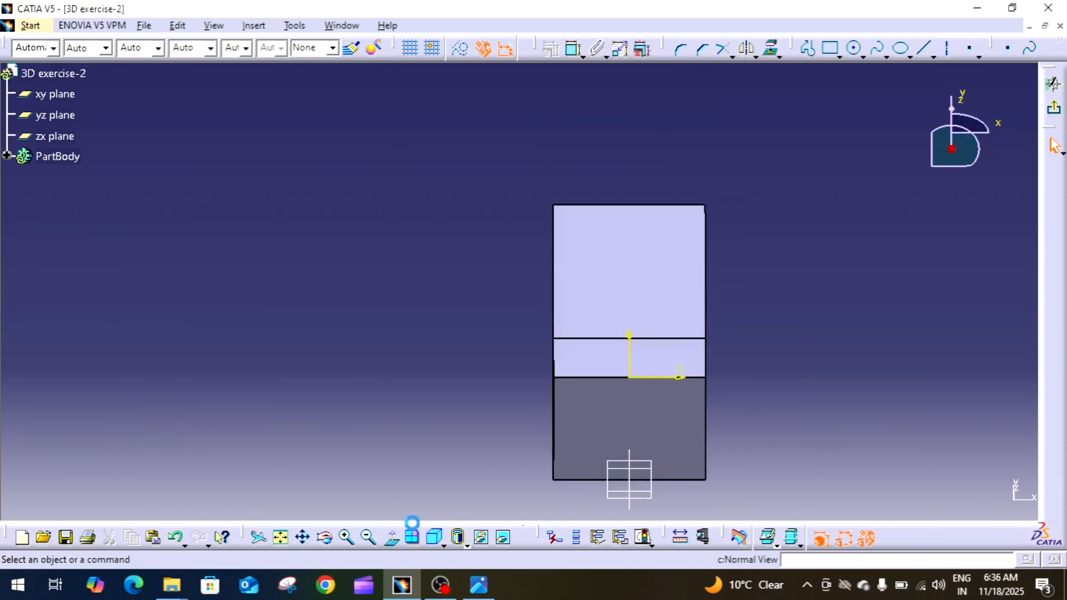
left_click(391, 538)
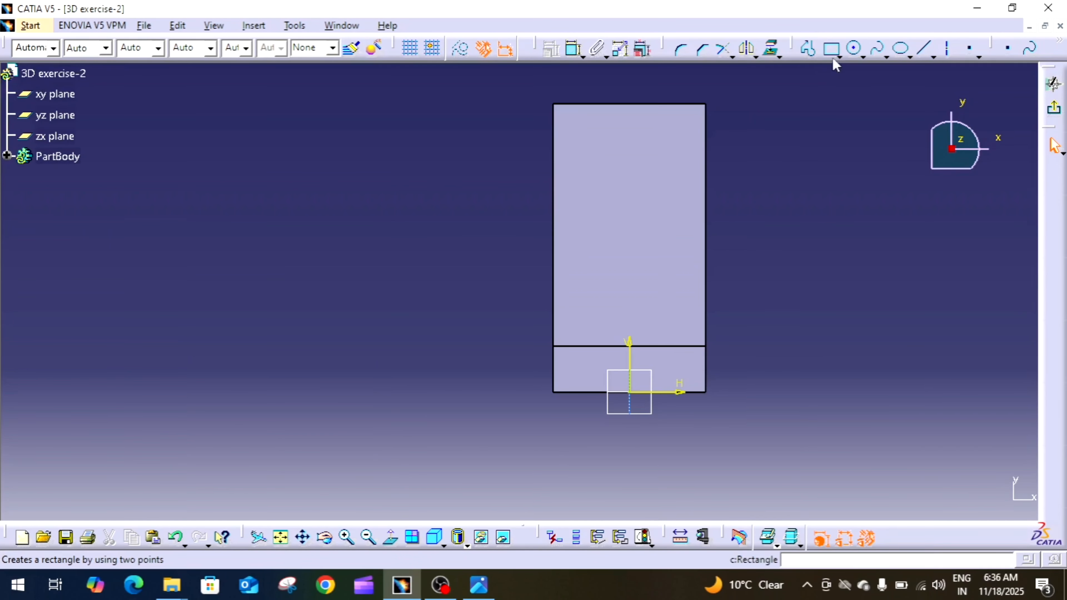
Sketch a rectangle about 24 mm wide and 15 mm deep across the wall's thickness, ending on the horizontal axis.
left_click(830, 48)
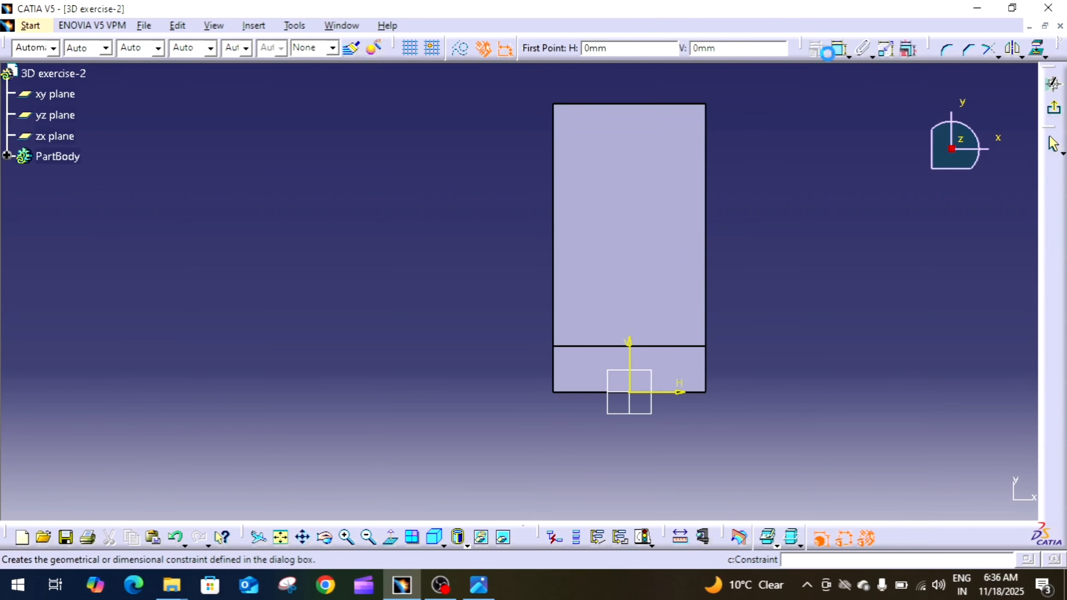
left_click(601, 347)
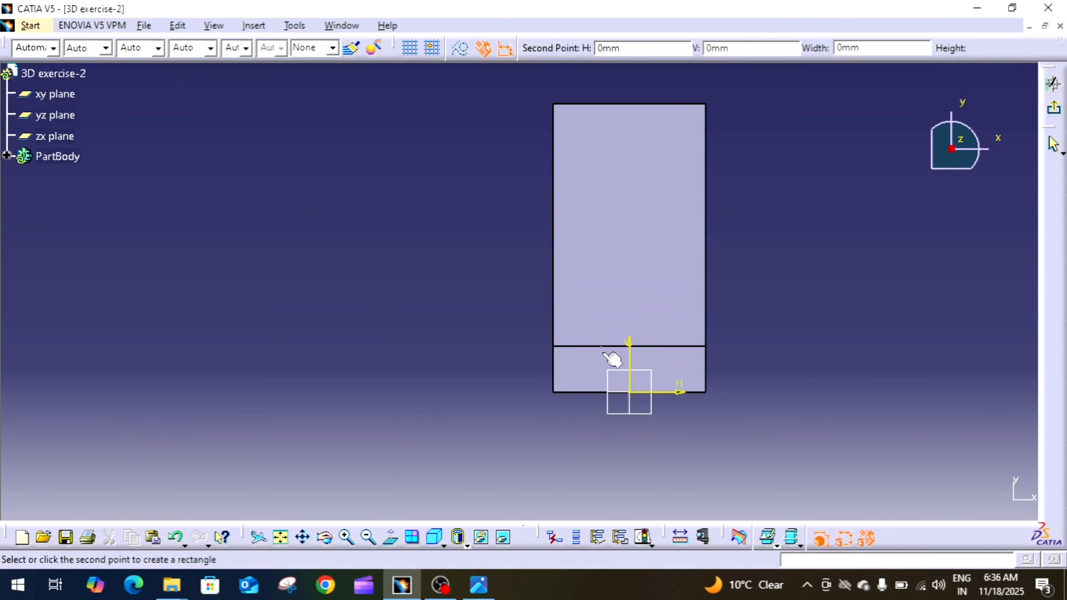
left_click(677, 392)
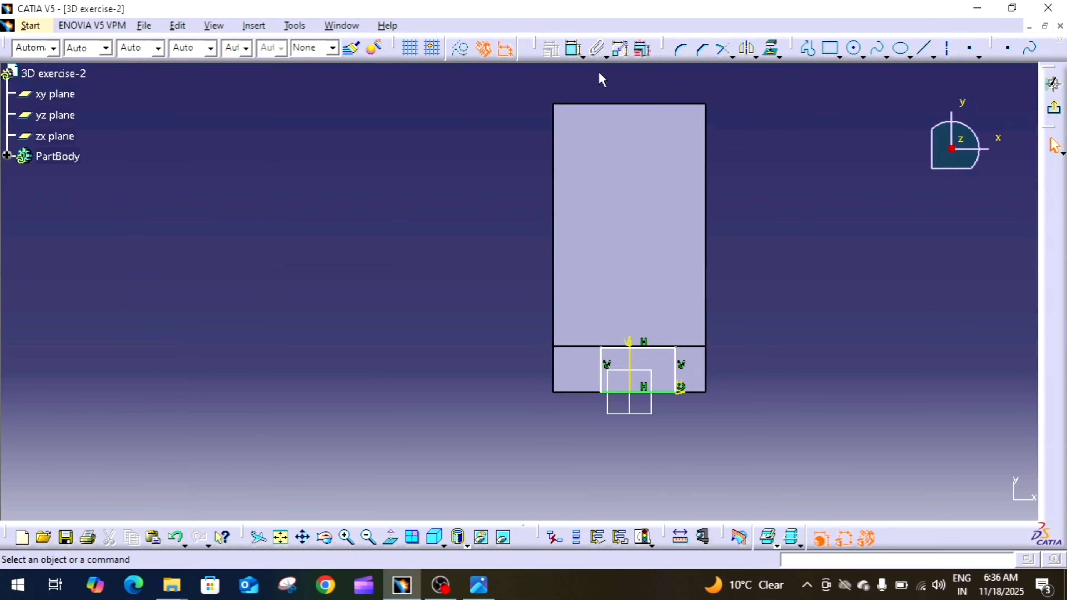
Constrain the rectangle's upper line coincident with the inner edge of the vertical wall.
left_click(573, 49)
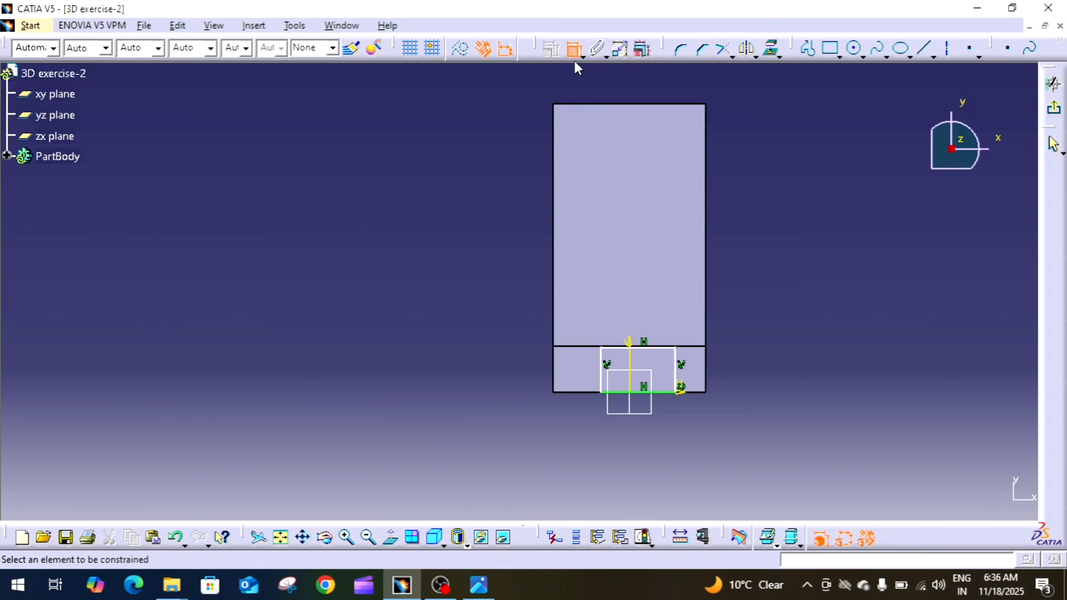
left_click(657, 349)
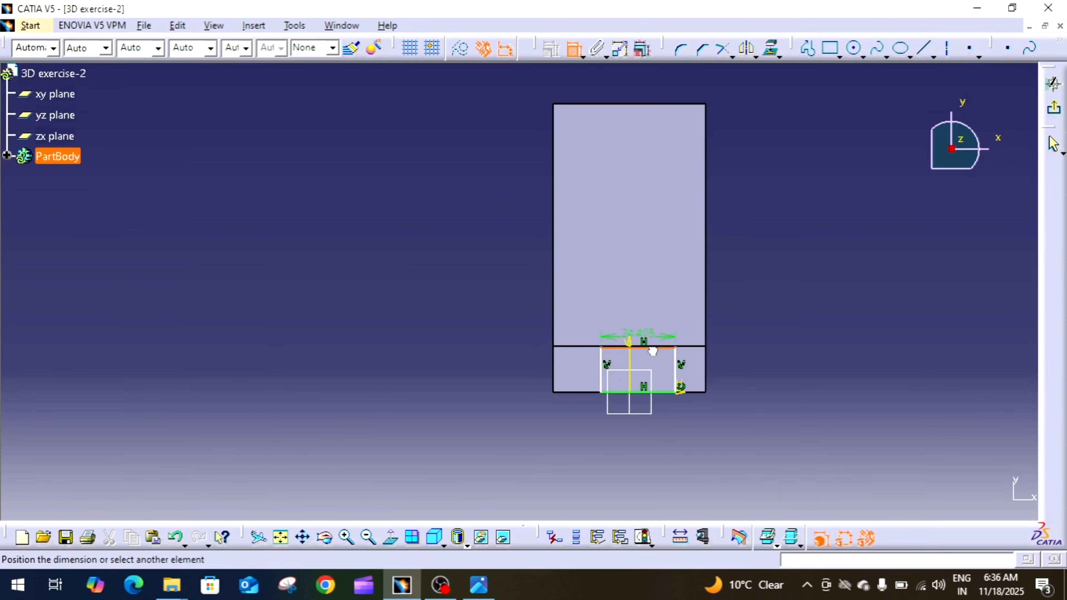
left_click(698, 347)
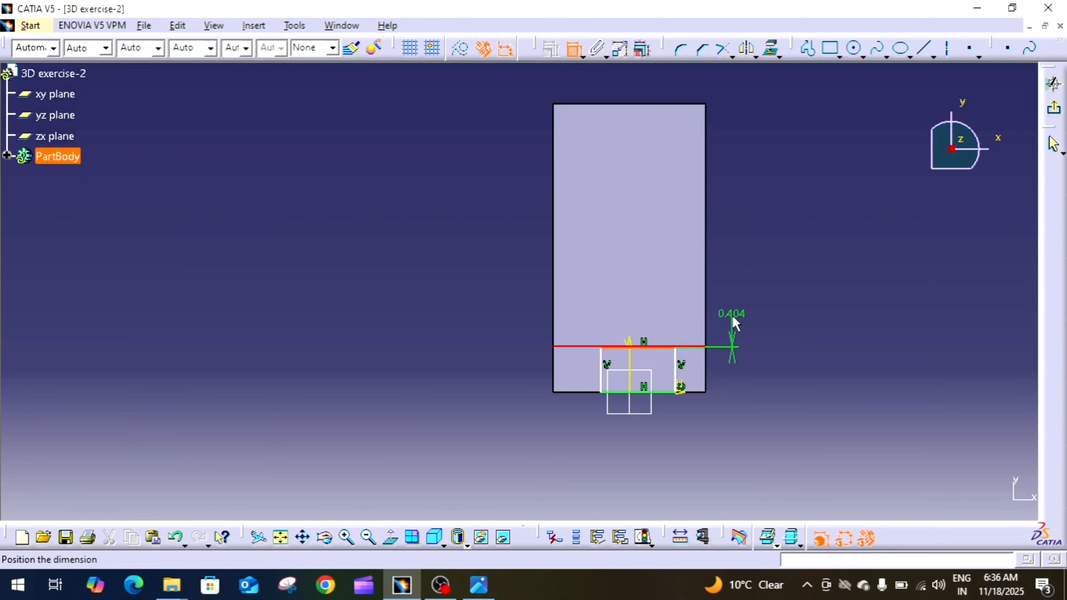
right_click(733, 318)
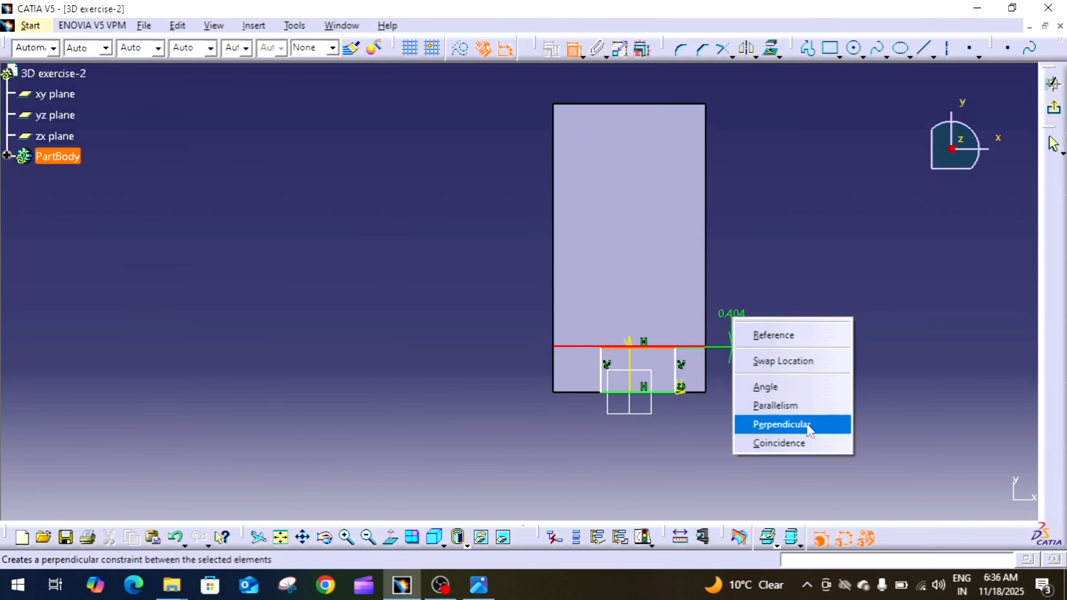
left_click(810, 443)
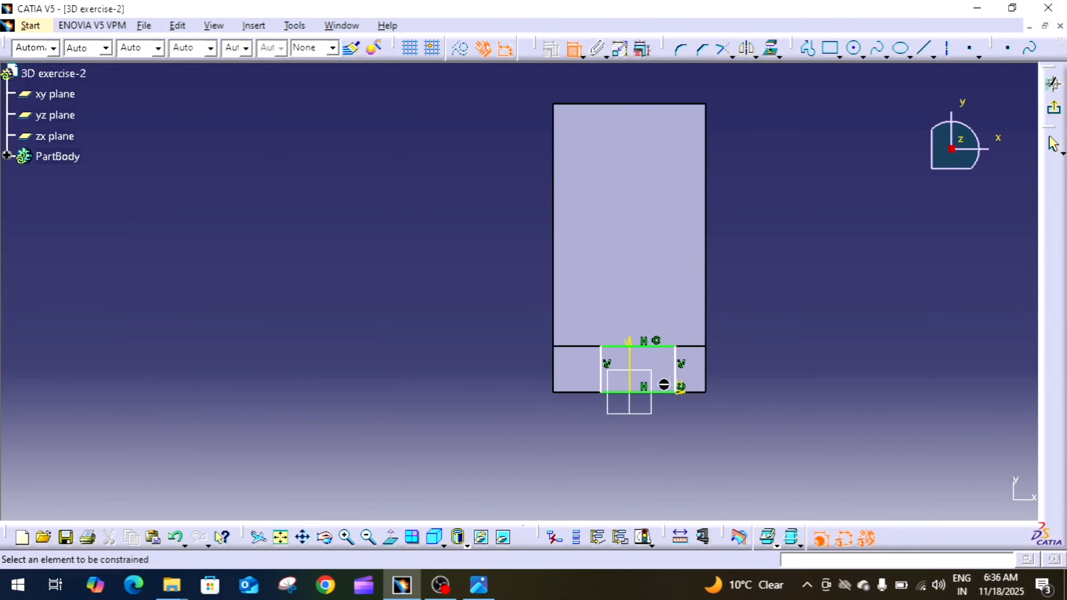
Constrain the rectangle's two vertical sides symmetric about the vertical sketch axis.
left_click(680, 374)
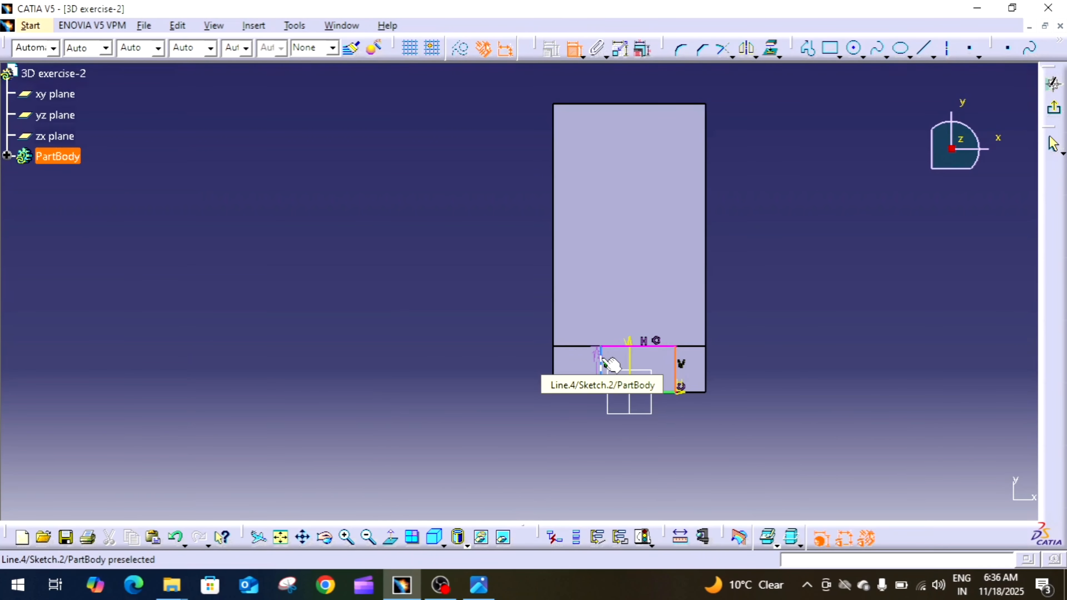
left_click(605, 360)
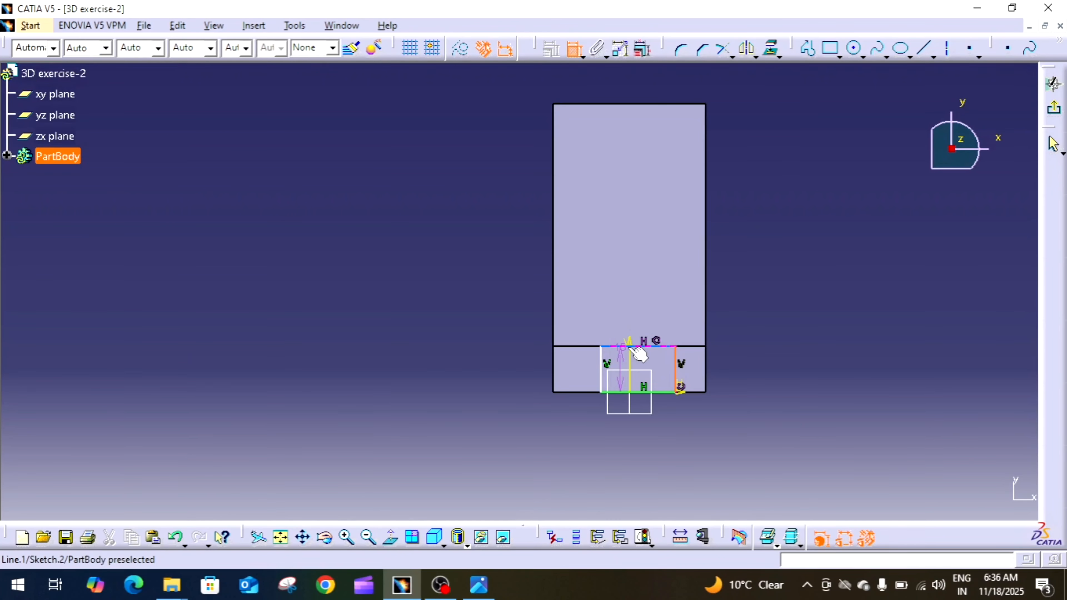
left_click(601, 365)
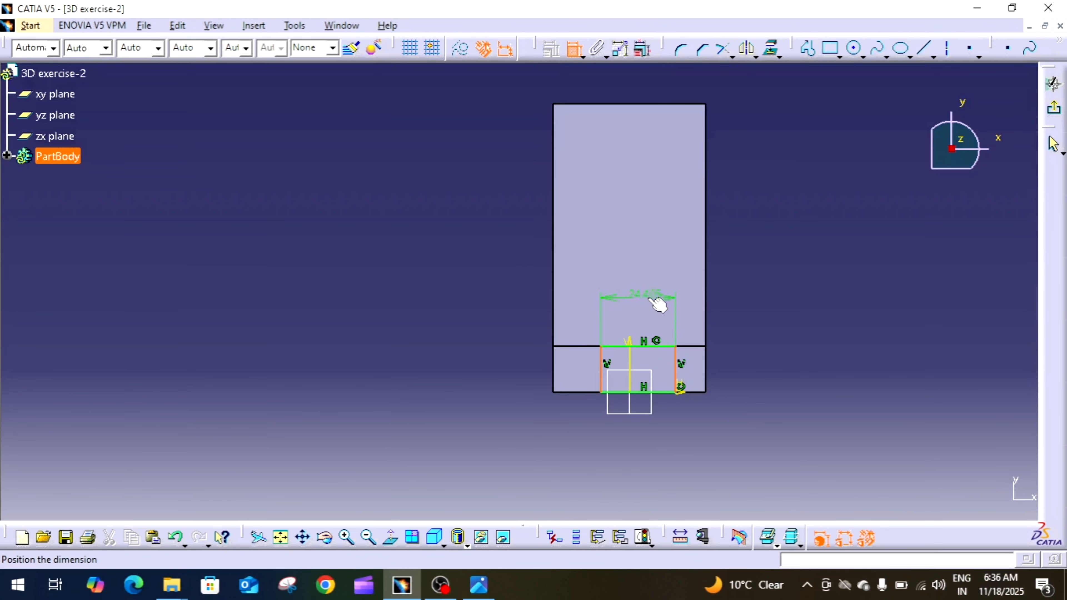
right_click(652, 298)
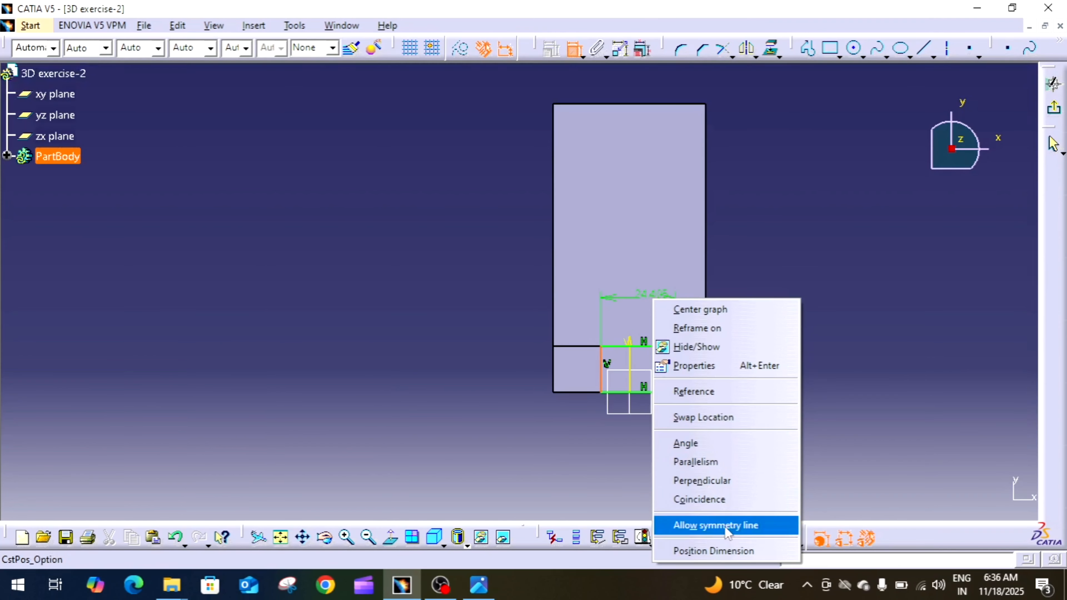
left_click(728, 531)
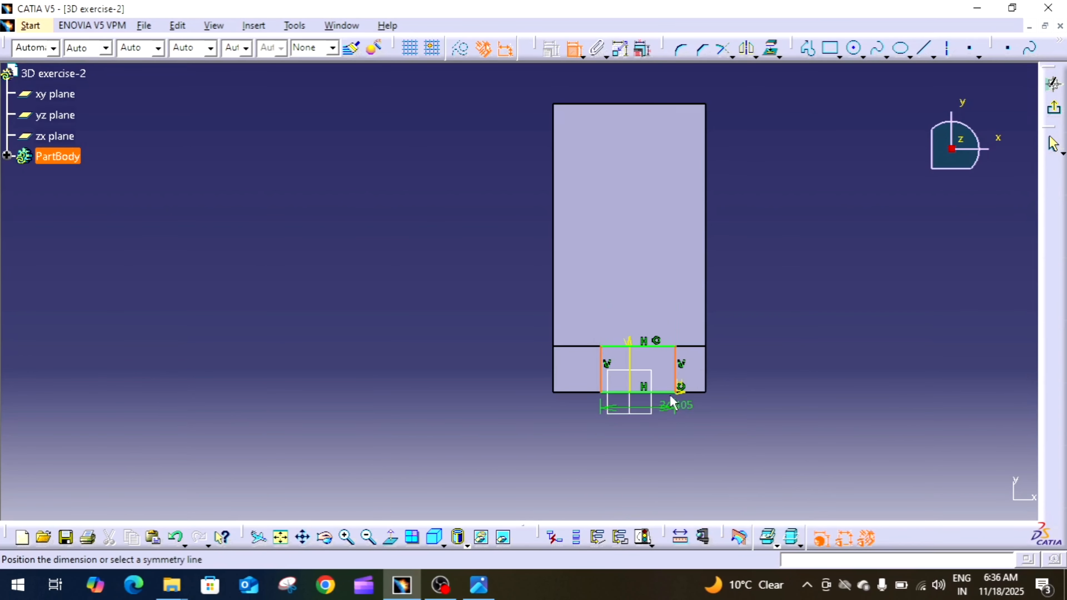
left_click(634, 357)
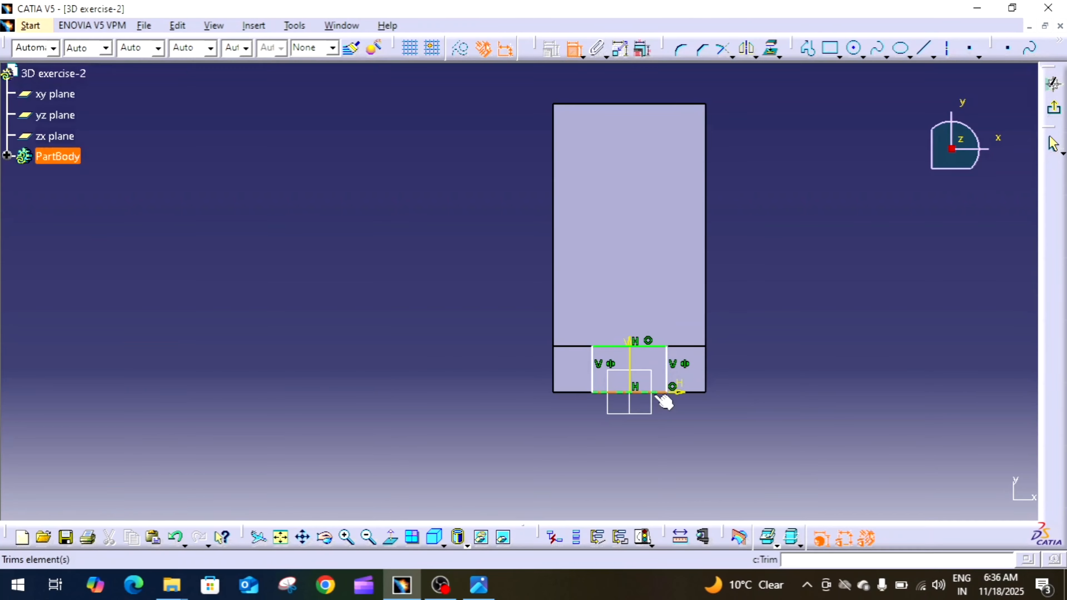
Dimension the rectangle's width below the profile and set it to 20 mm.
left_click(666, 394)
left_click(629, 454)
double_click(628, 455)
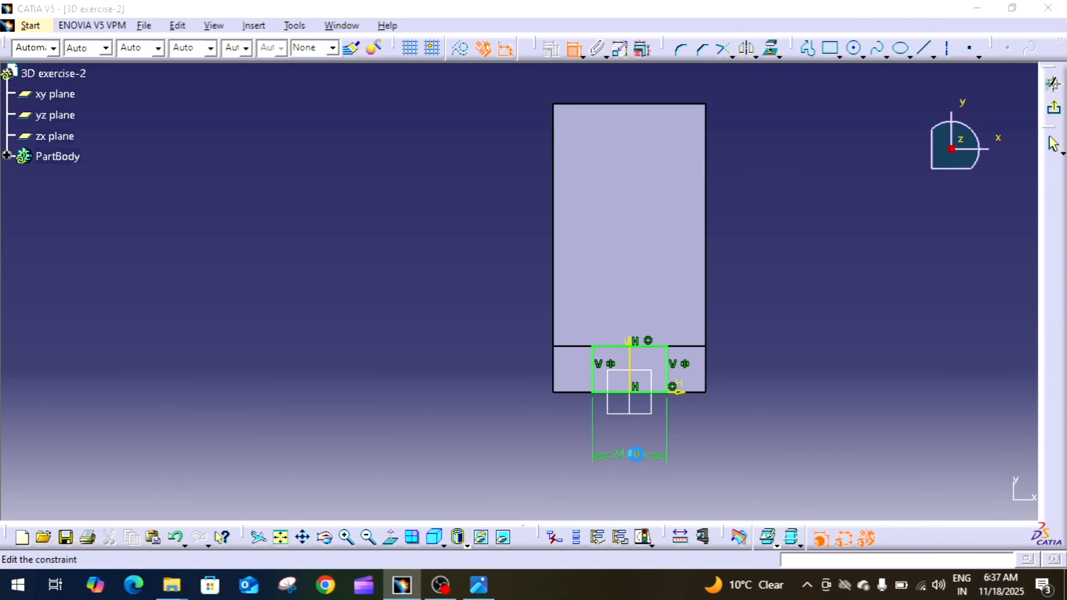
type("20")
key("Return")
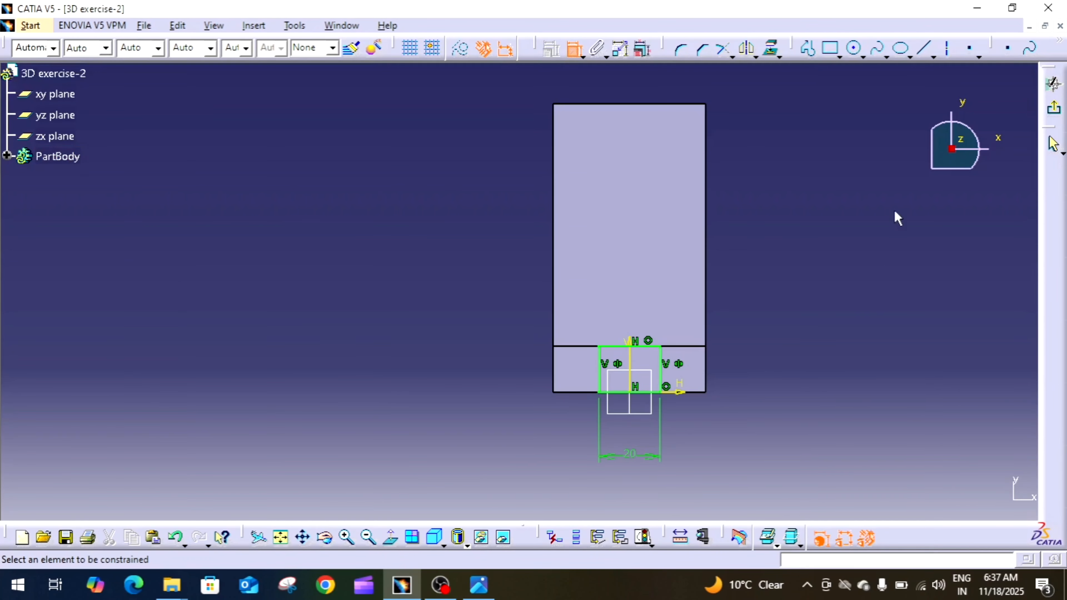
Check the slot width against the reference drawing and exit the rectangle sketch.
left_click(485, 591)
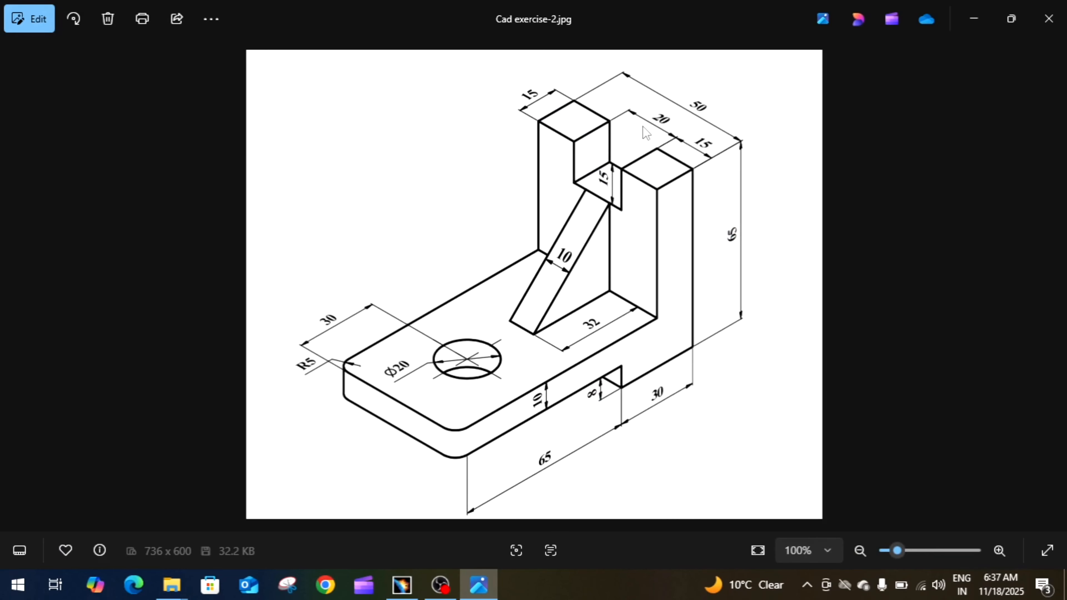
left_click(481, 585)
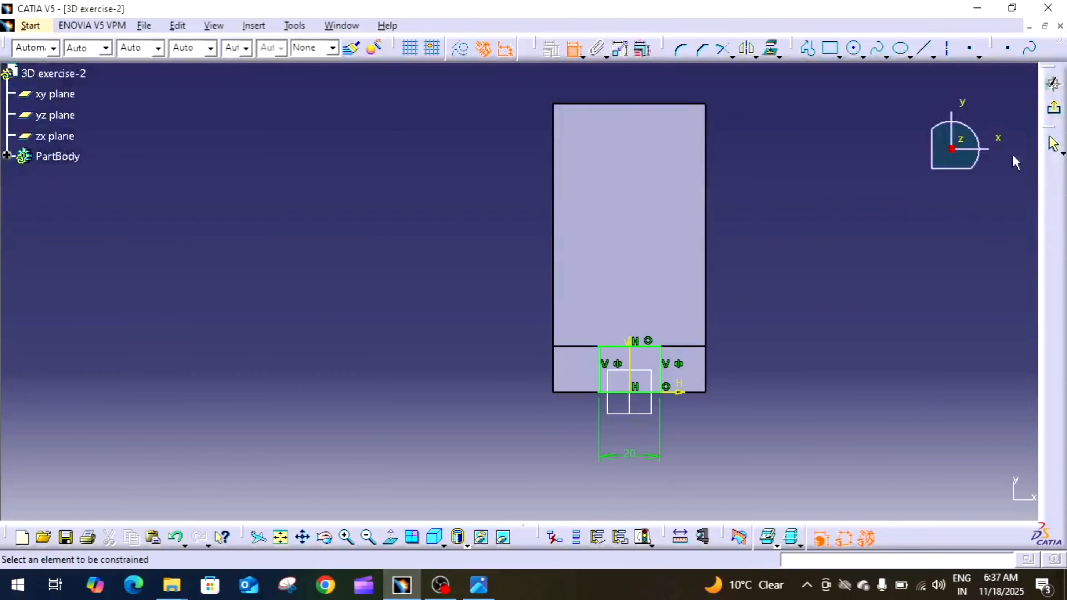
left_click(1054, 118)
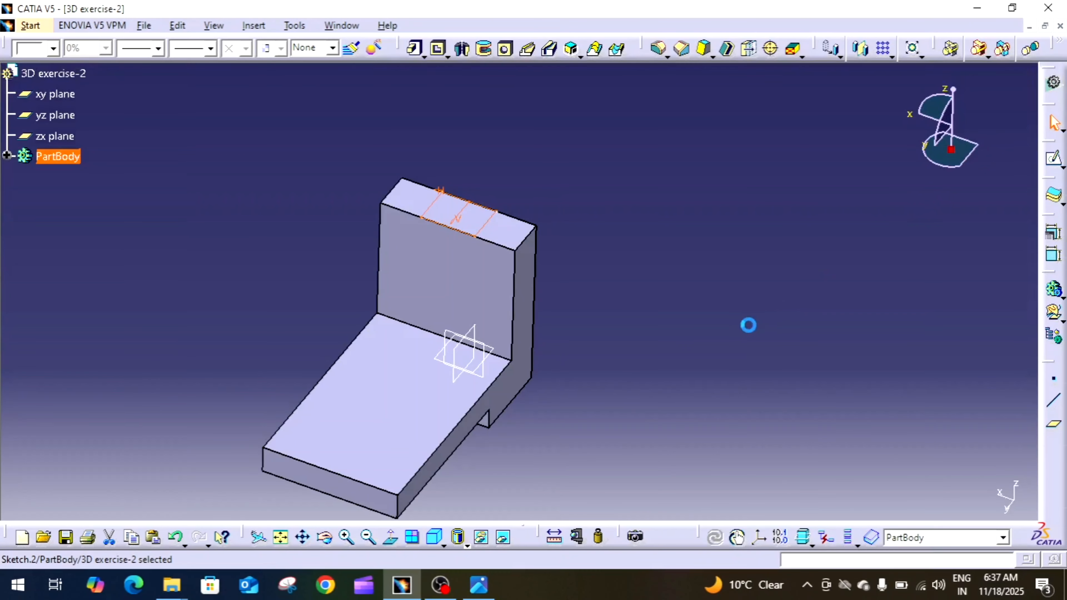
Cut the slot sketch into the top of the vertical wall as a pocket 15 mm deep.
left_click(438, 51)
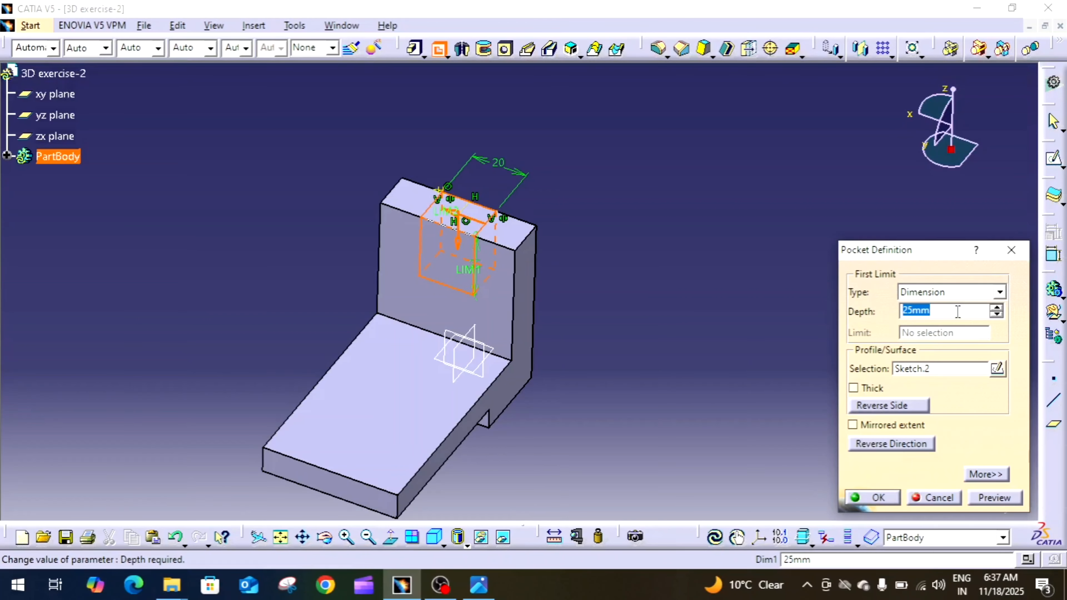
type("15")
key("Return")
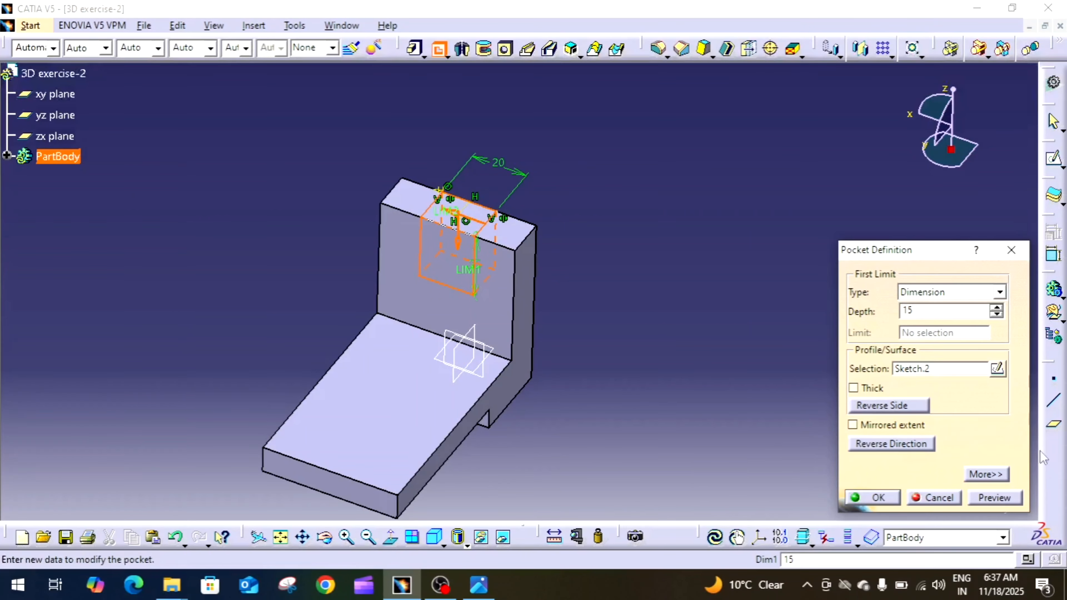
left_click(987, 498)
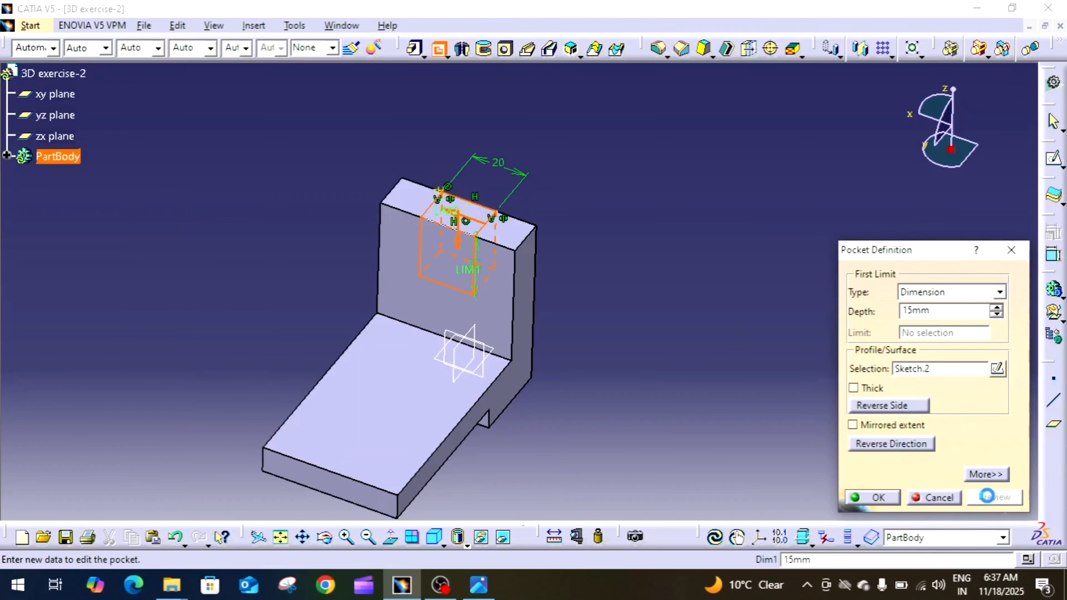
left_click(878, 502)
Start a sketch on the yz plane.
mouse_move(796, 405)
middle_mouse_down()
mouse_move(825, 366)
mouse_move(816, 402)
middle_mouse_up()
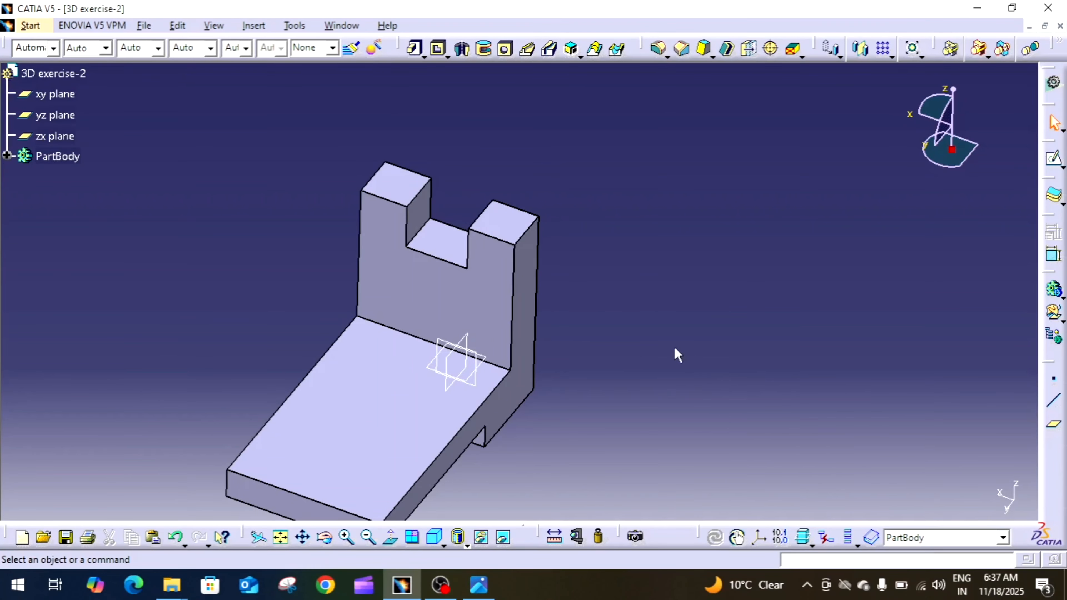
middle_click_drag(677, 355, 774, 331)
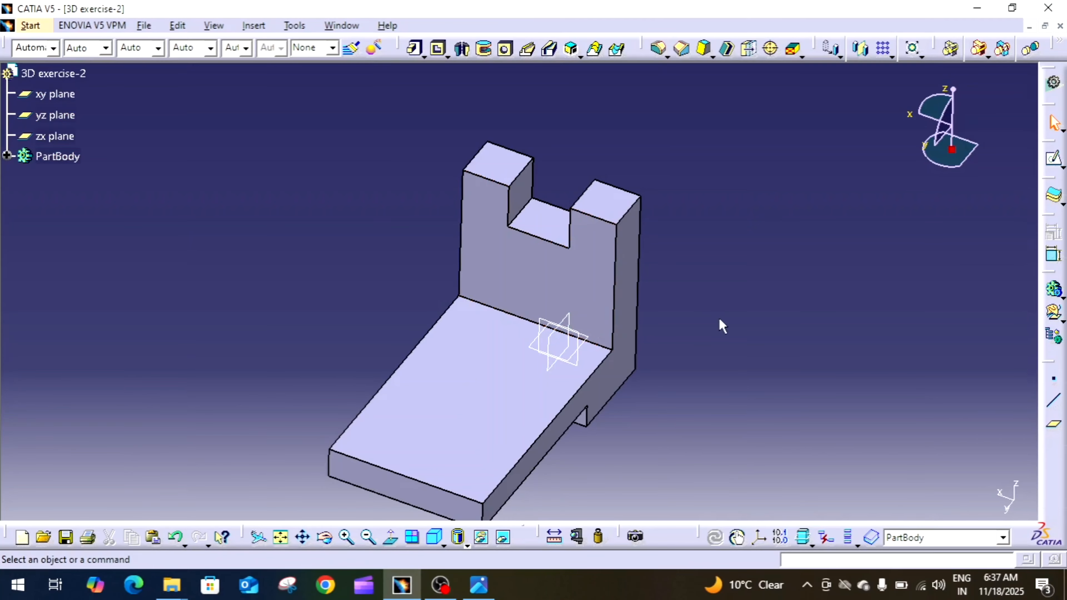
middle_click_drag(692, 326, 584, 340)
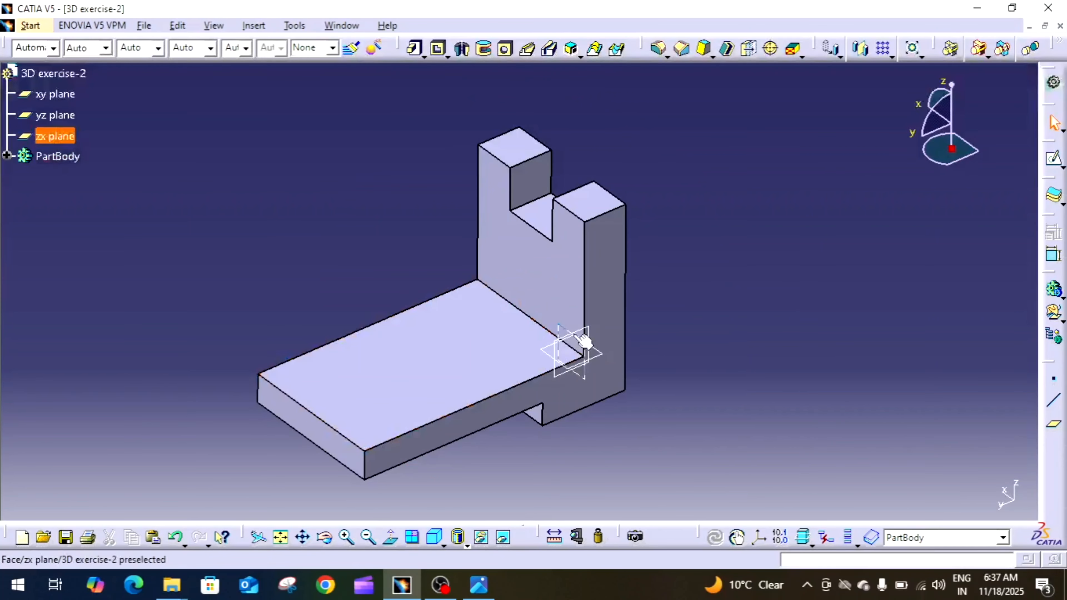
left_click(63, 114)
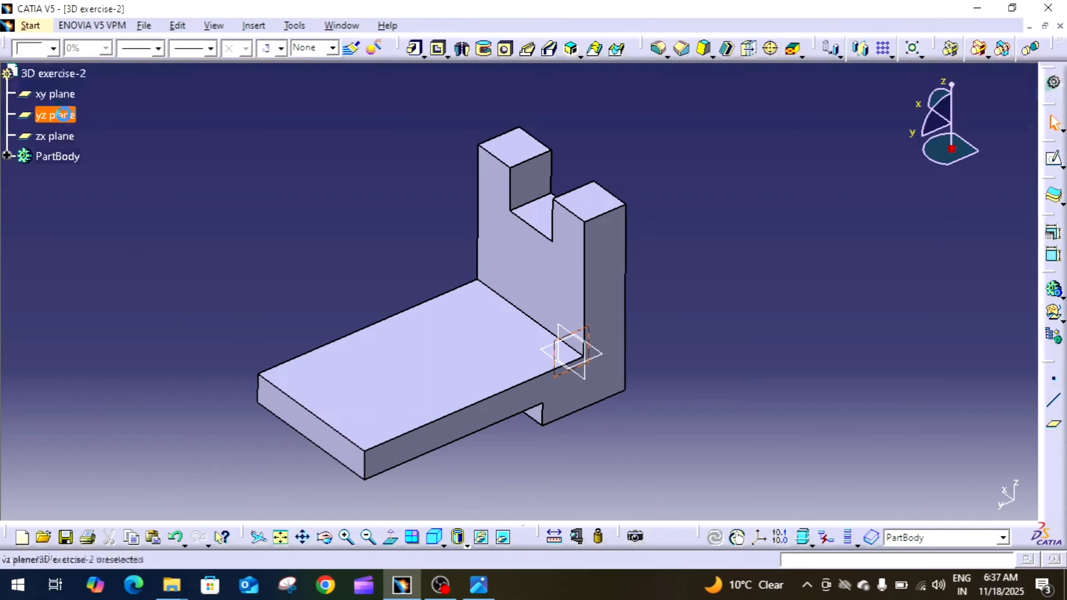
left_click(1057, 162)
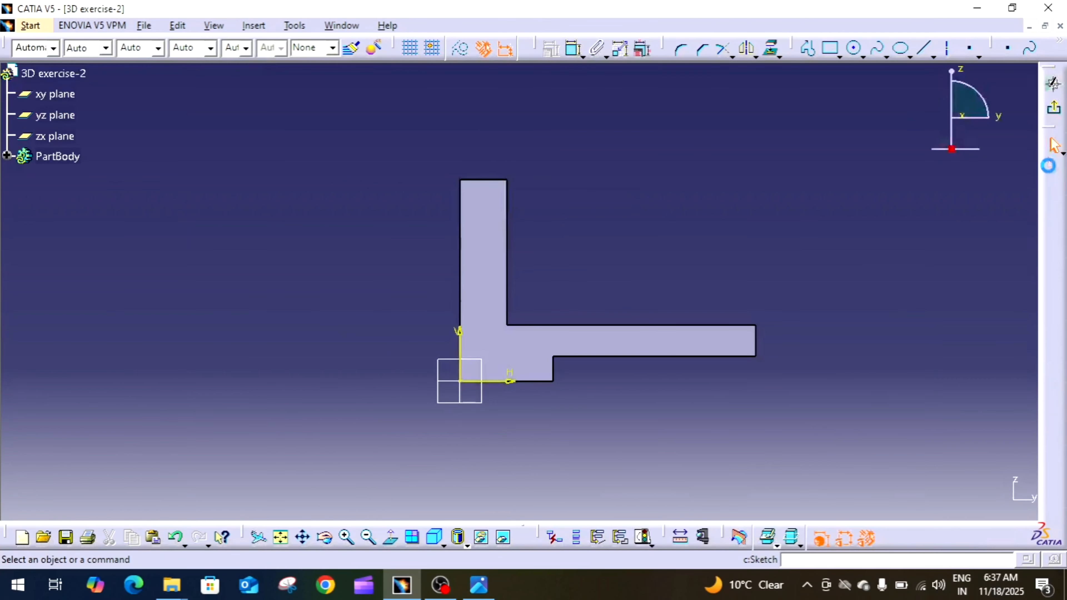
Check the rib in the reference drawing and sketch a sloping line from the wall's inner edge to the base's upper edge.
left_click(806, 48)
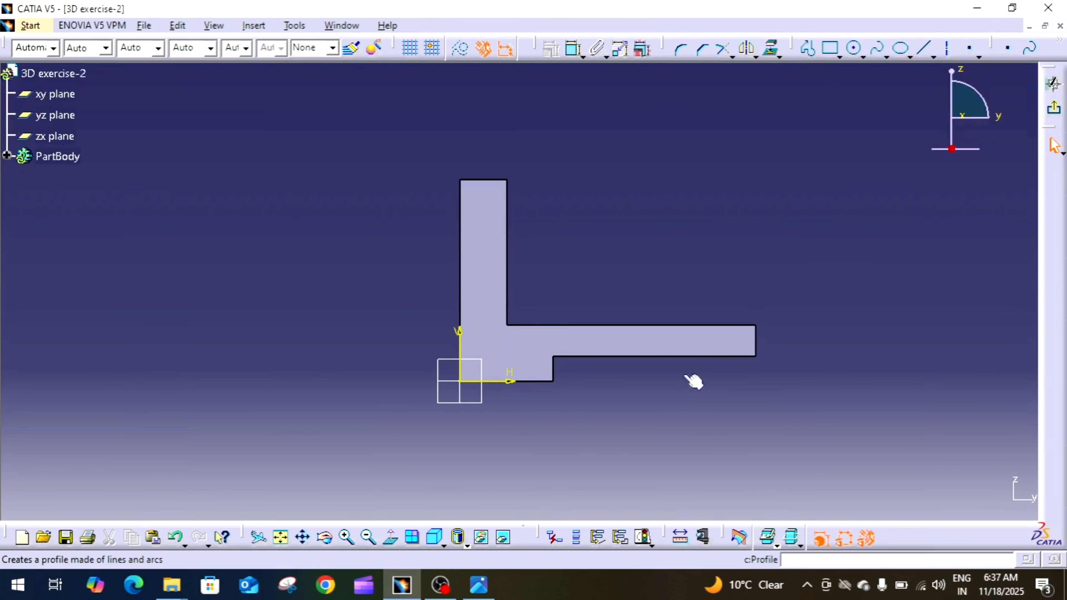
left_click(479, 585)
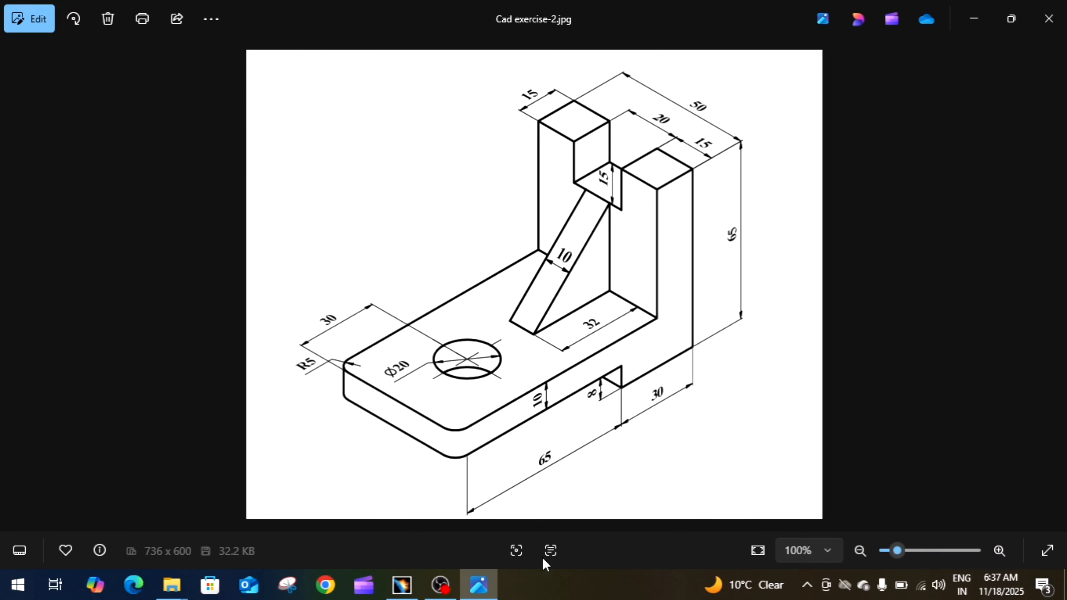
left_click(479, 585)
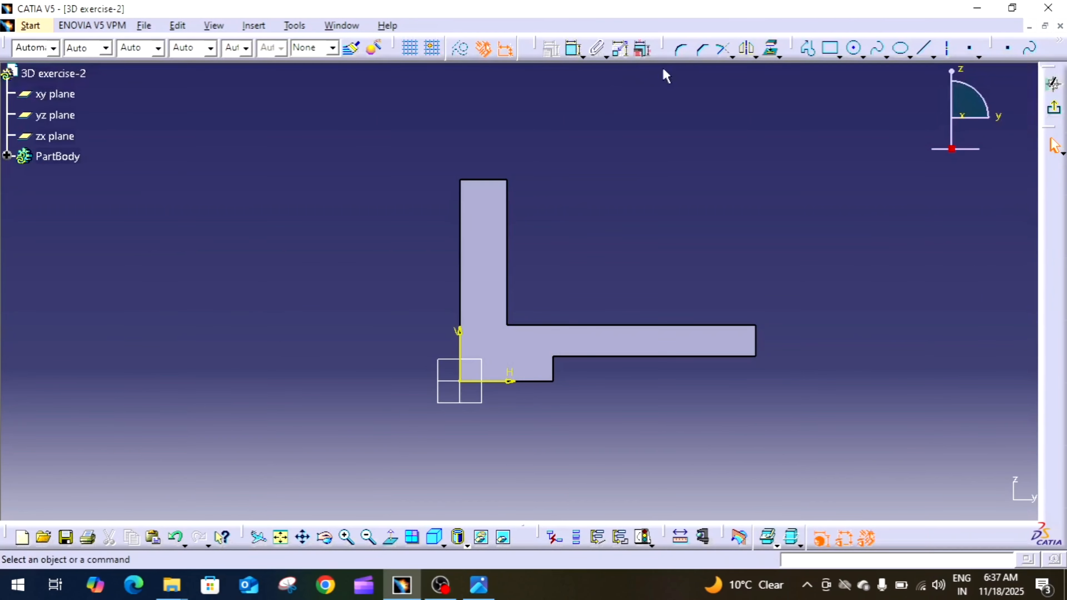
left_click(922, 47)
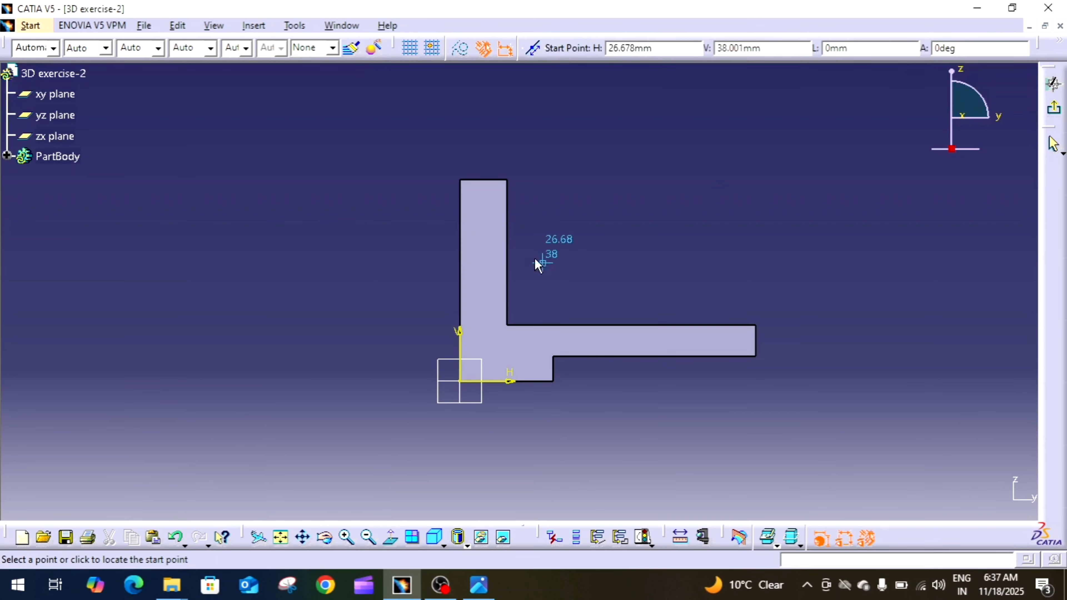
left_click(505, 210)
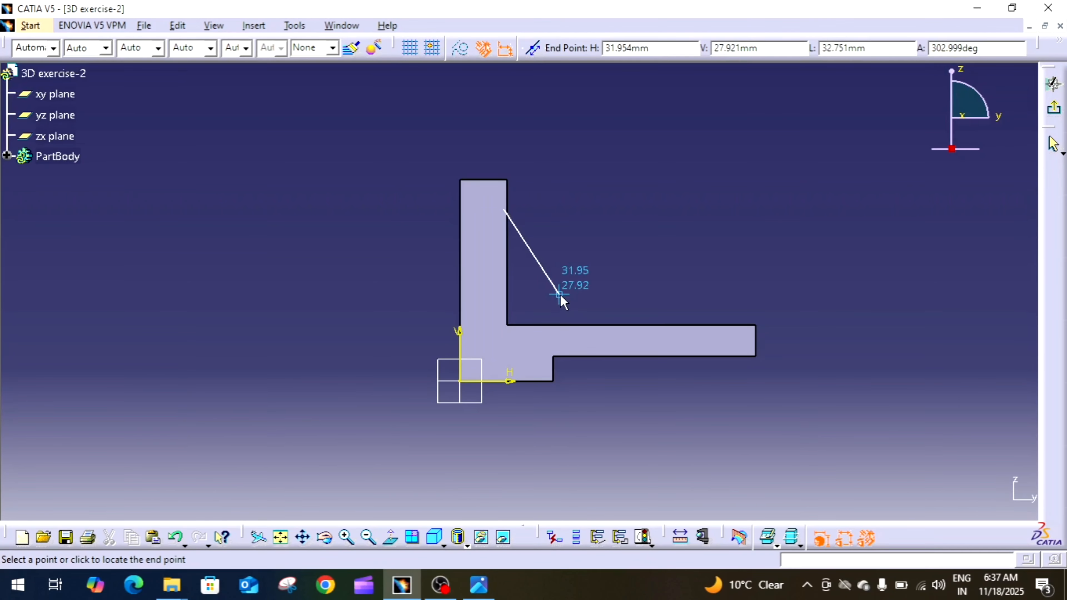
left_click(594, 331)
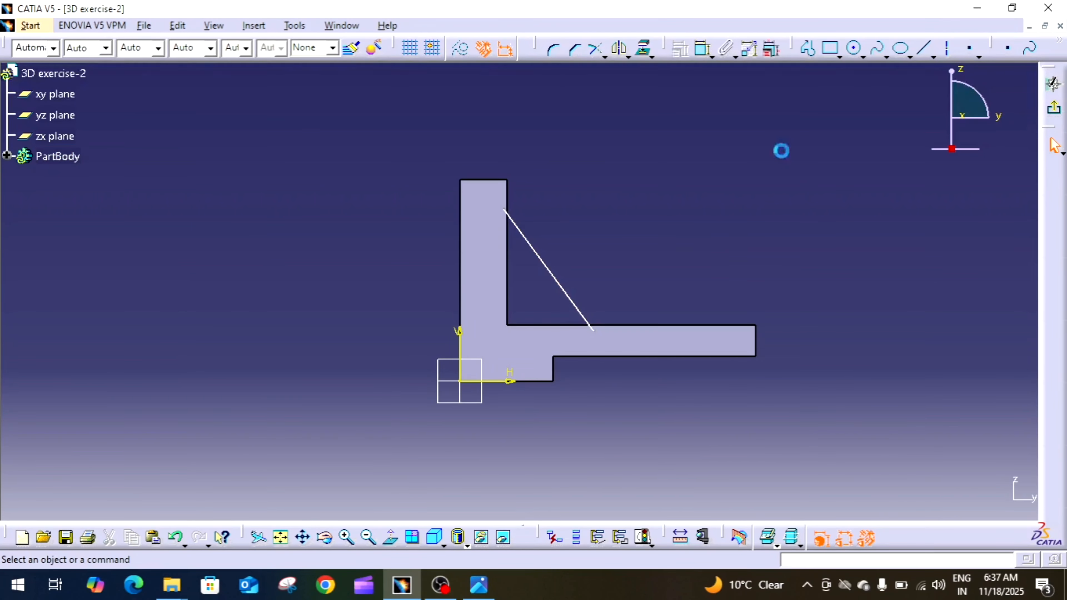
Constrain the sloping line's lower endpoint coincident with the upper edge of the base.
left_click(703, 49)
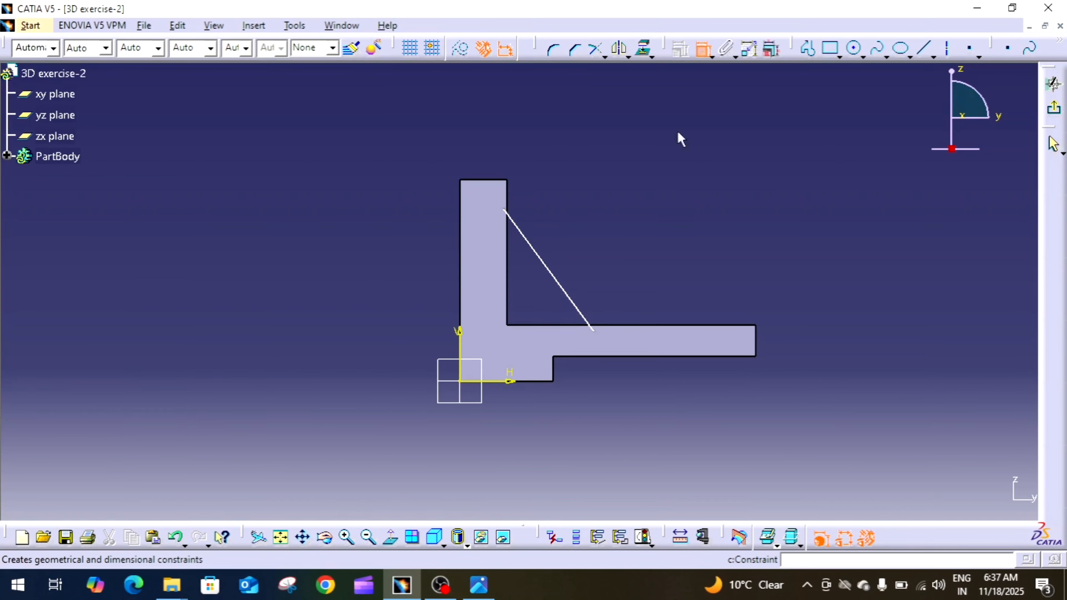
right_click(613, 326)
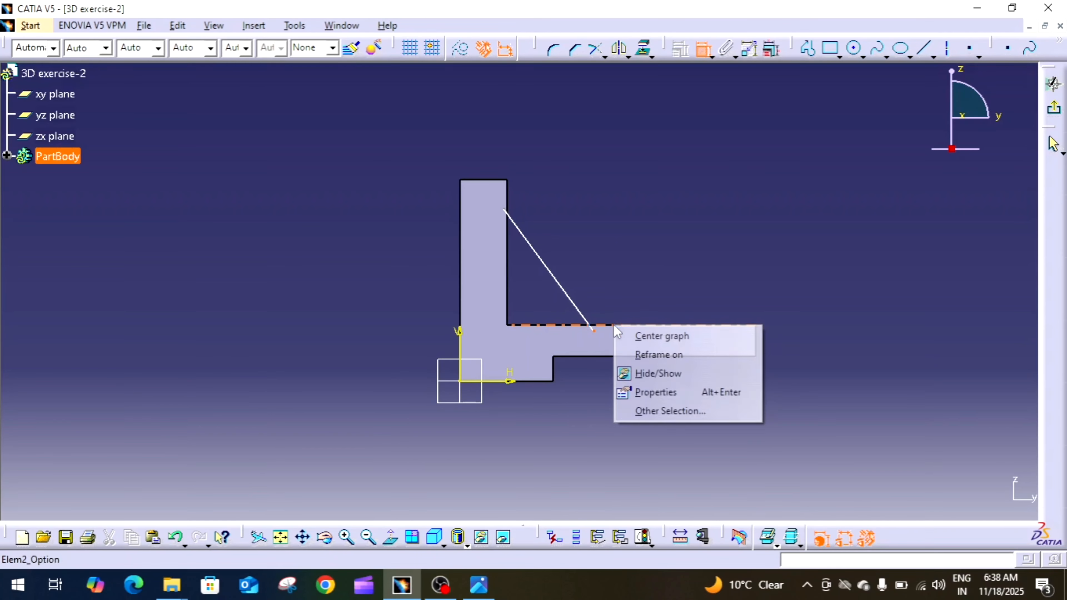
left_click(686, 267)
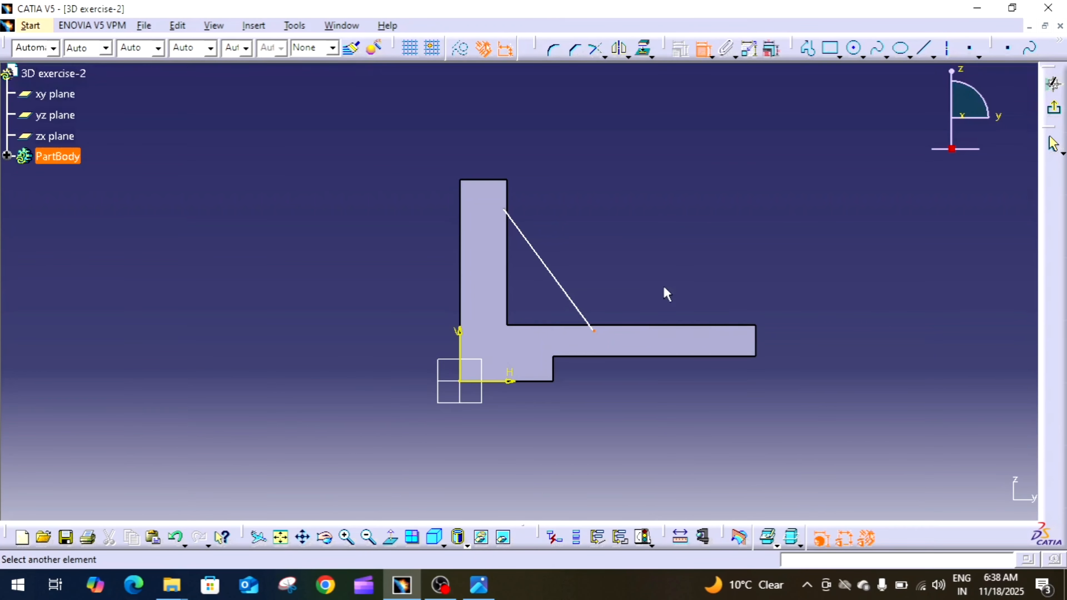
left_click(639, 330)
right_click(632, 254)
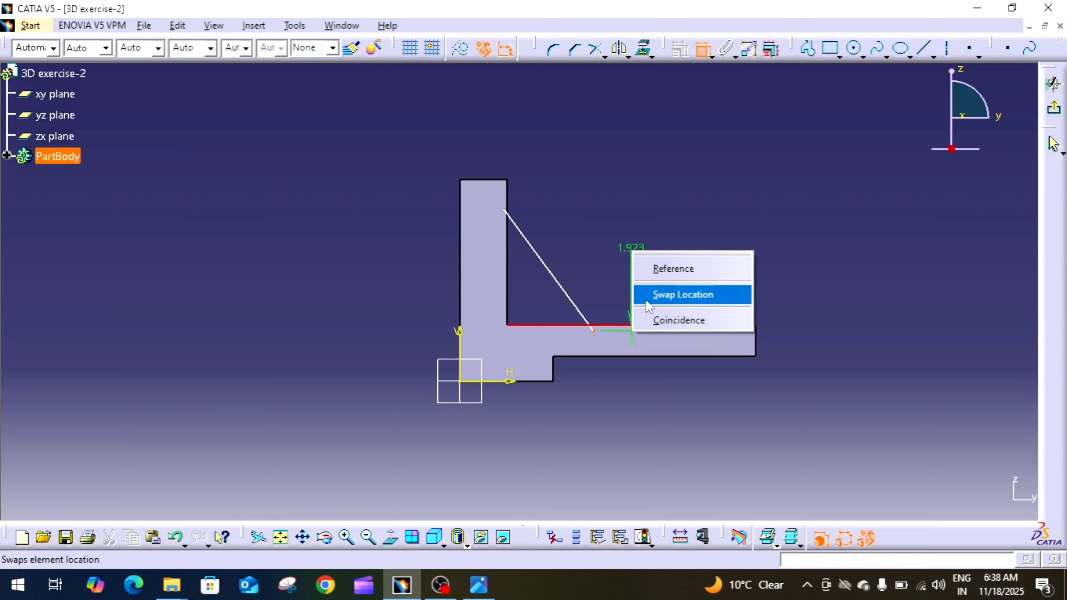
left_click(670, 324)
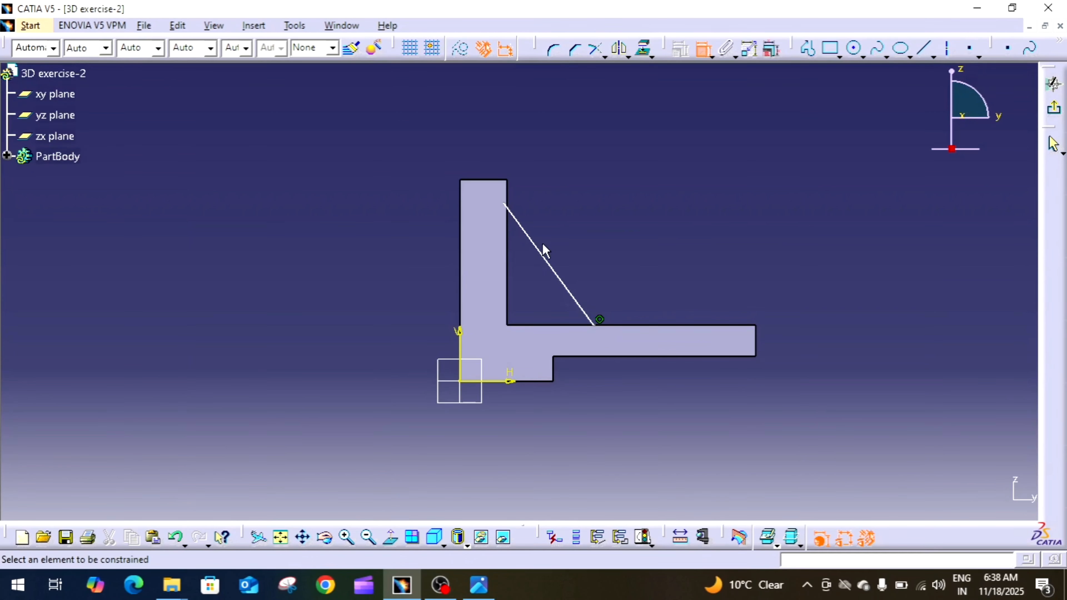
Constrain the sloping line's upper endpoint coincident with the inner edge of the vertical wall.
left_click(506, 206)
left_click(509, 246)
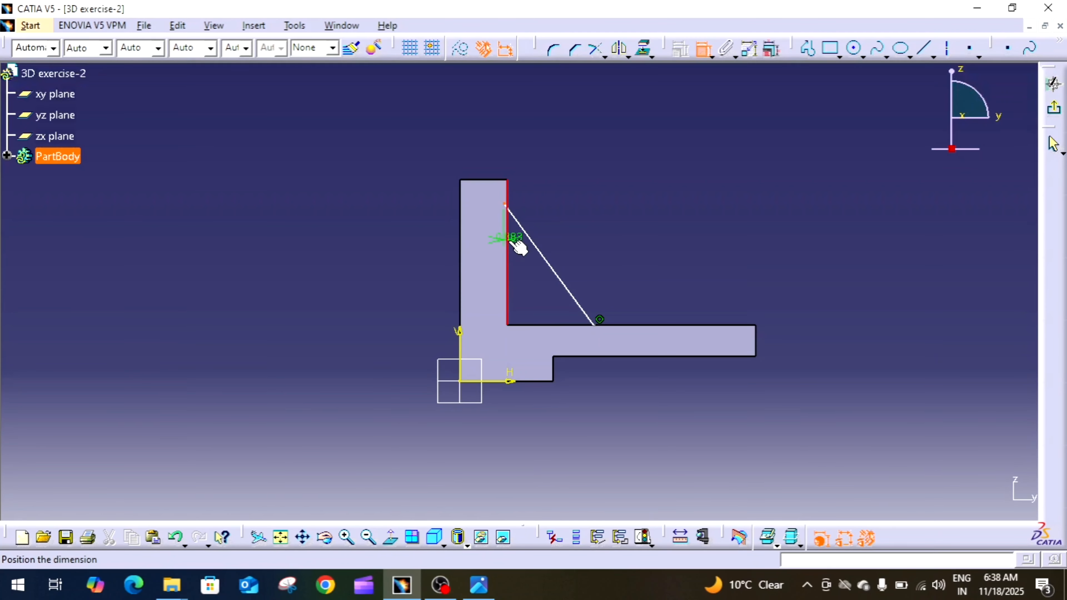
right_click(516, 256)
left_click(555, 326)
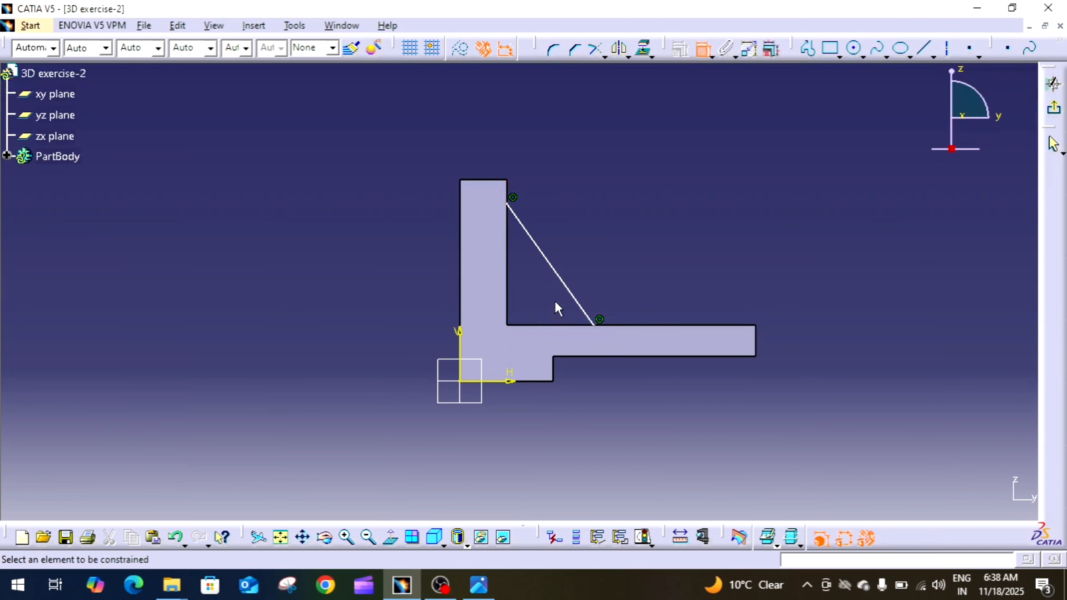
Dimension the line's upper endpoint from the top of the wall and set the distance to 15 mm.
left_click(509, 203)
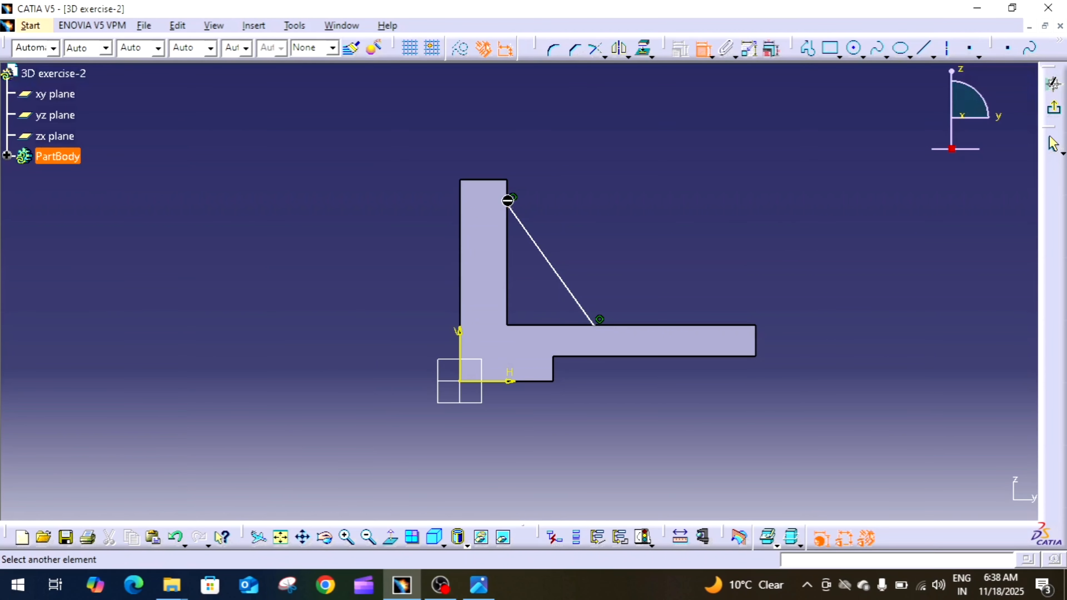
left_click(514, 180)
left_click(553, 189)
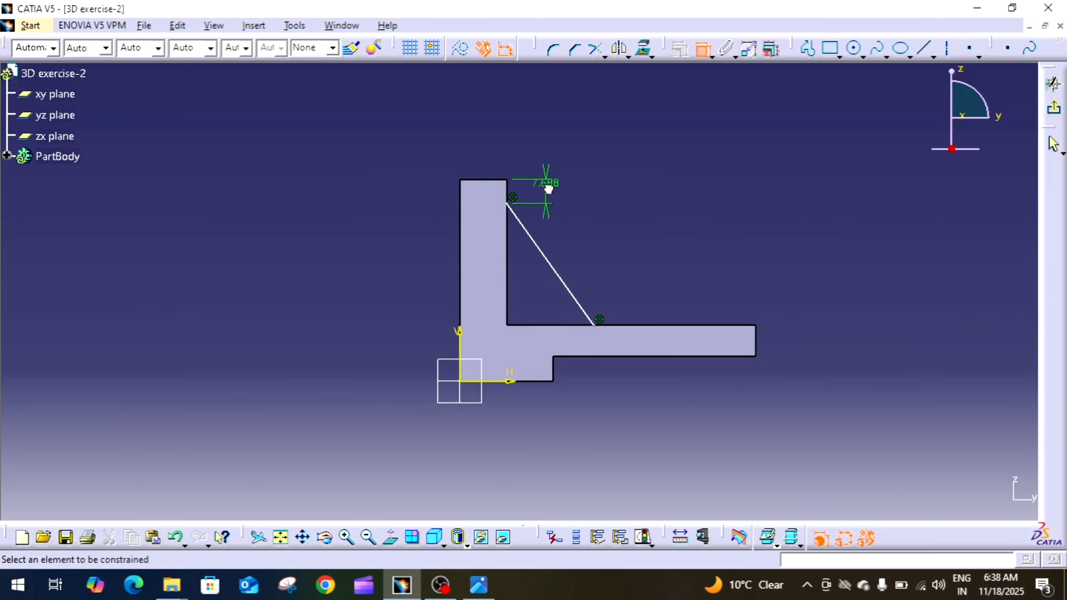
double_click(547, 183)
type("15")
key("Return")
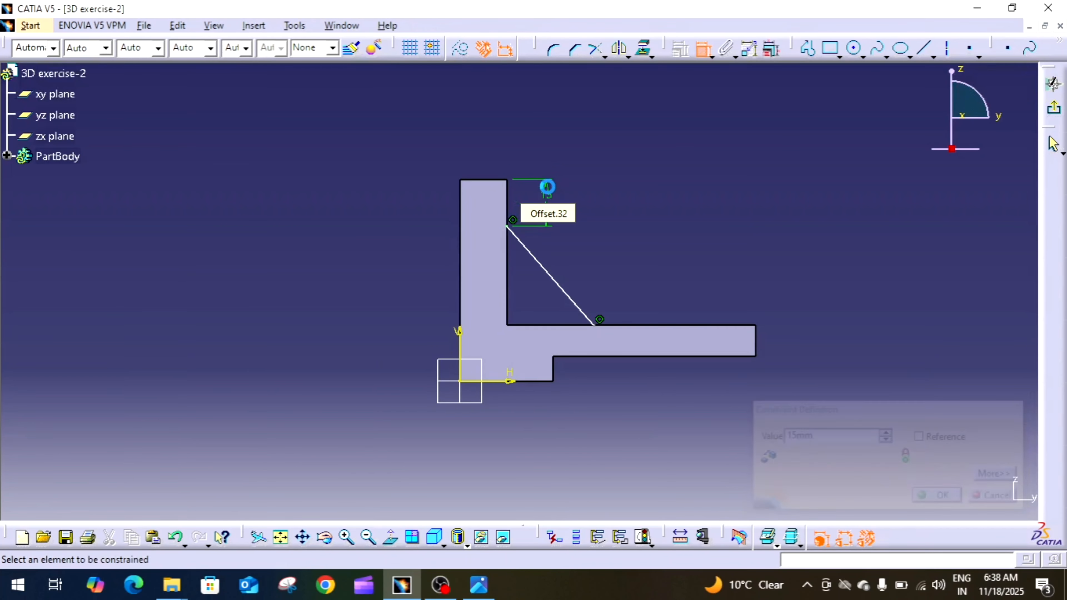
Dimension the line's lower endpoint from the wall's inner edge and set the distance to 32 mm.
left_click(595, 326)
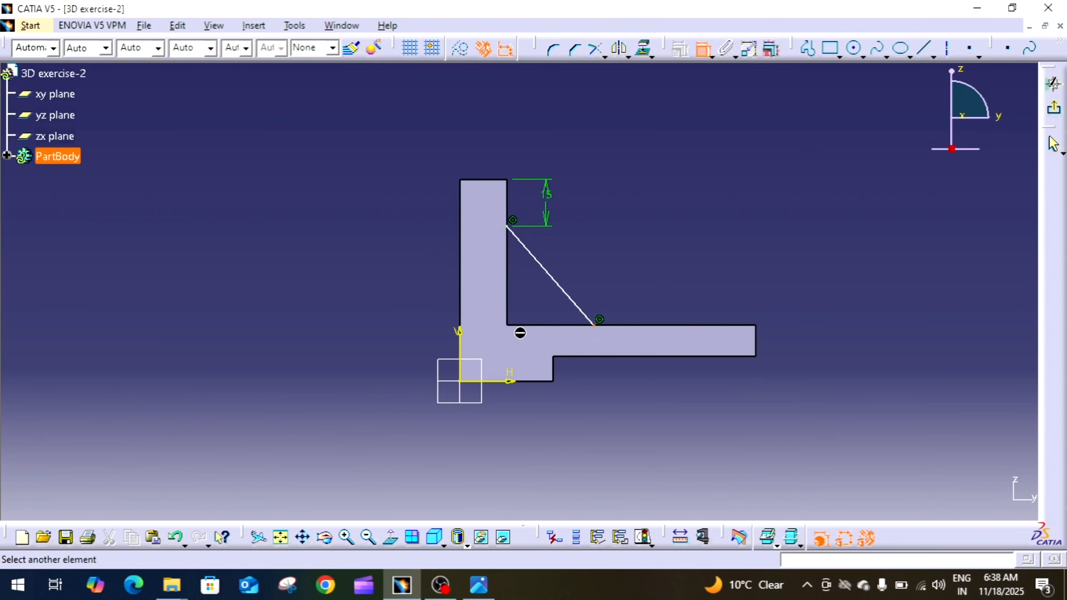
left_click(509, 318)
left_click(542, 340)
double_click(527, 338)
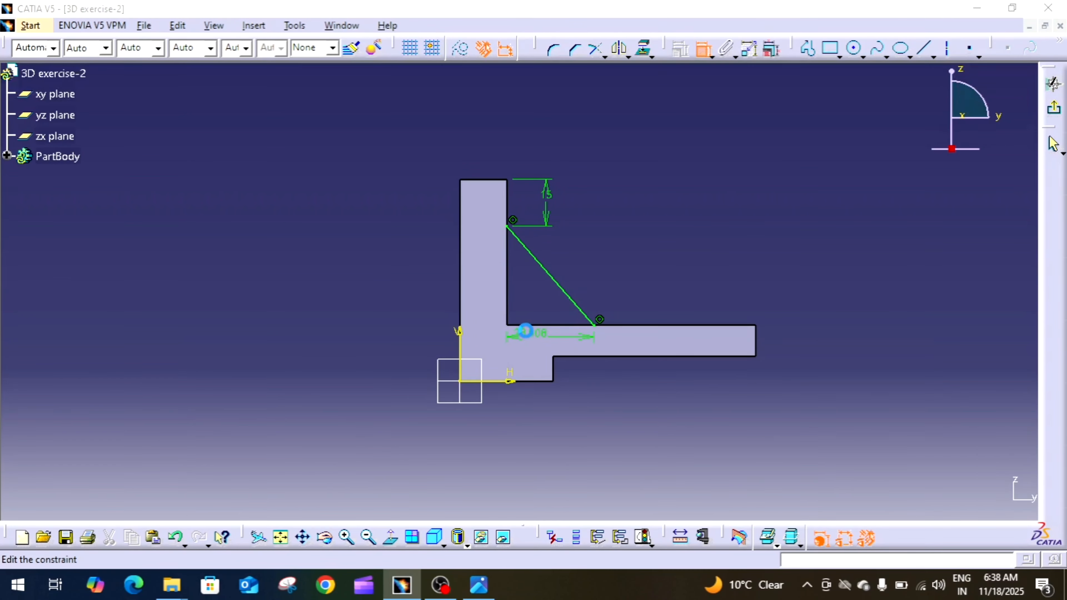
type("32")
key("Return")
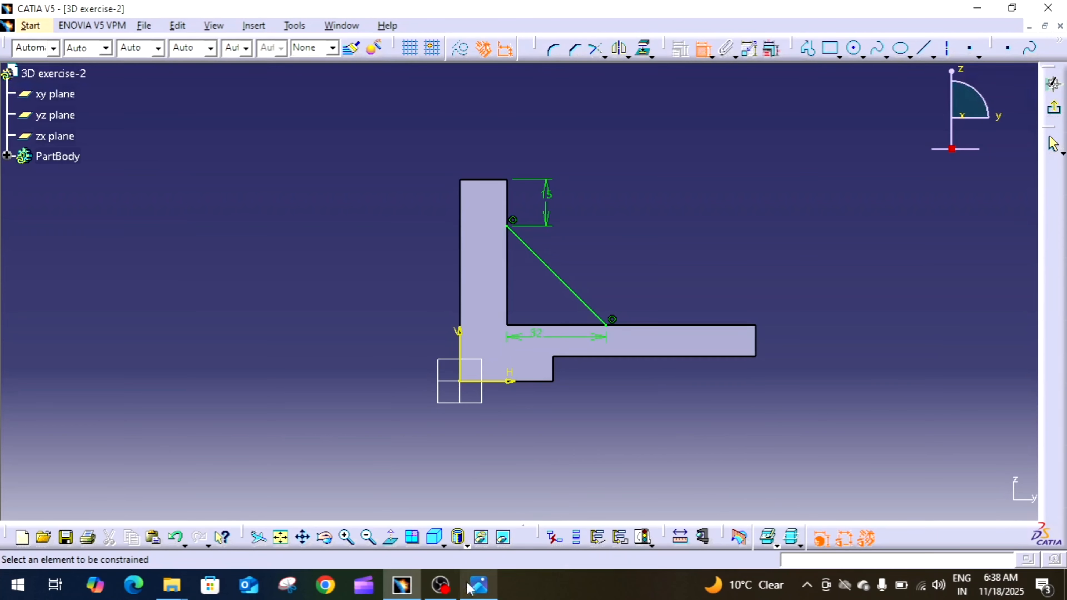
Check the rib dimensions in the reference drawing and exit the rib sketch.
left_click(479, 585)
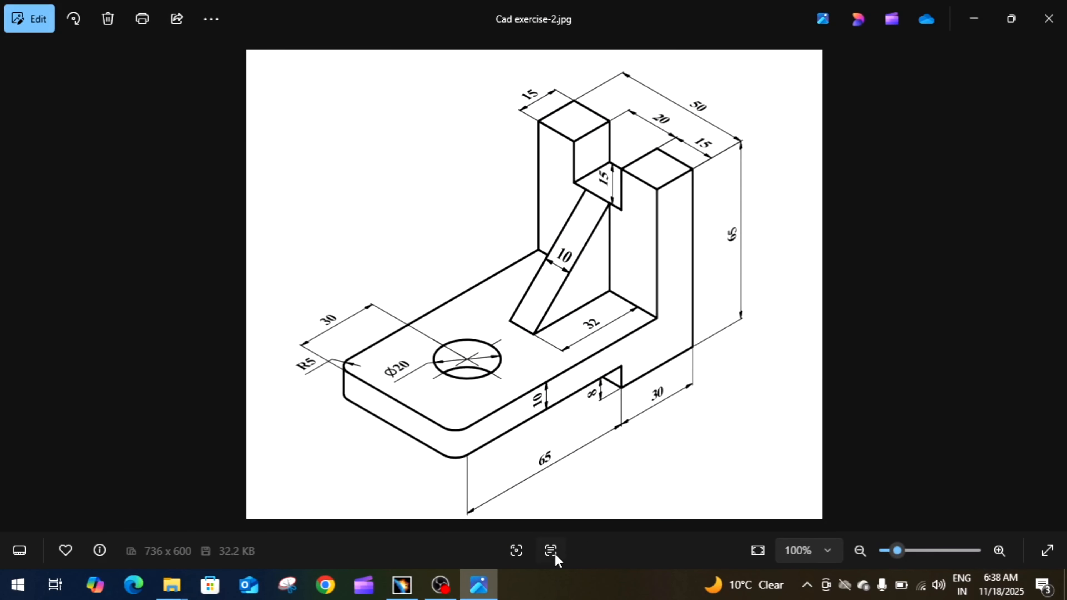
left_click(401, 585)
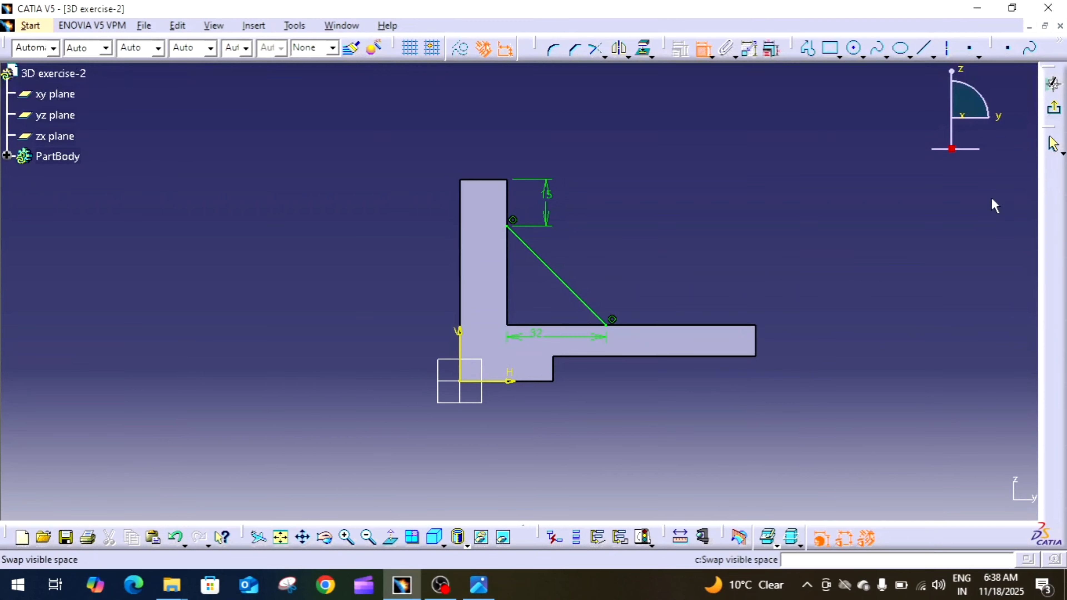
left_click(1056, 111)
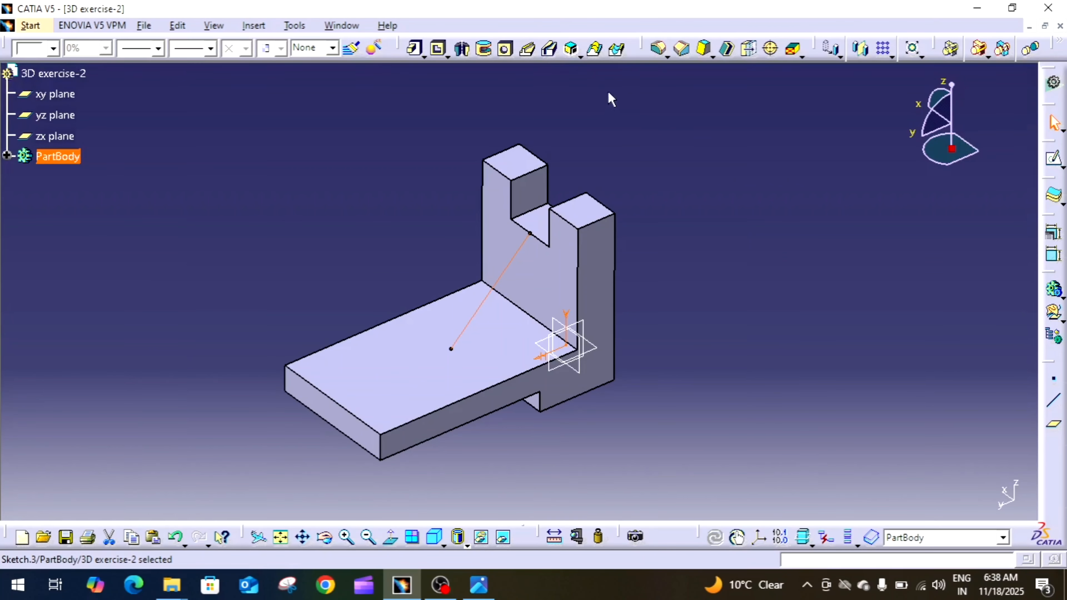
Create a 10 mm thick stiffener from the rib sketch, using From Side mode with Neutral Fiber.
left_click(578, 56)
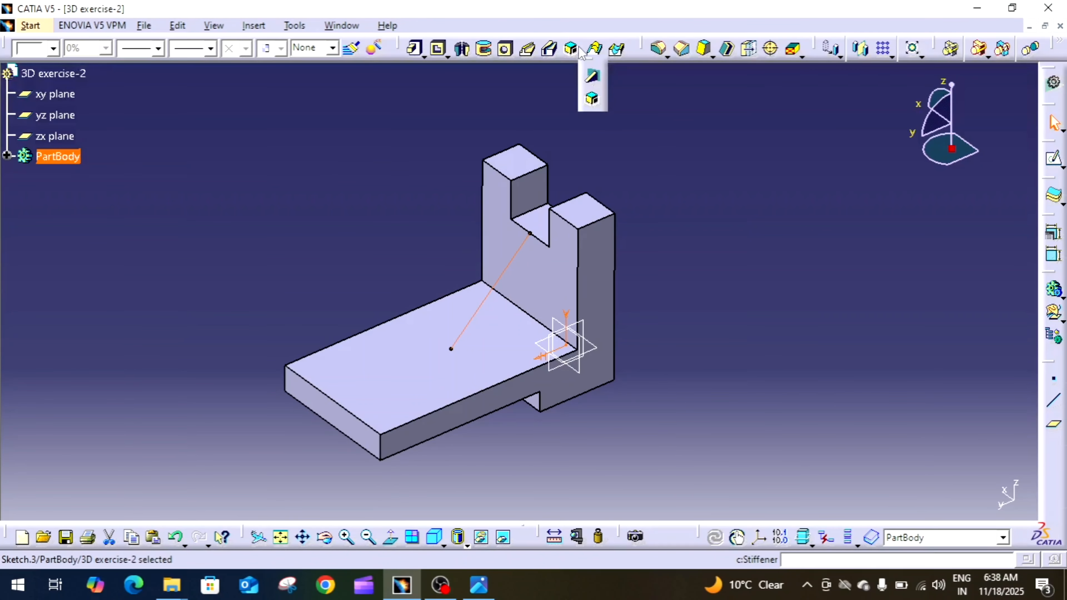
left_click(573, 82)
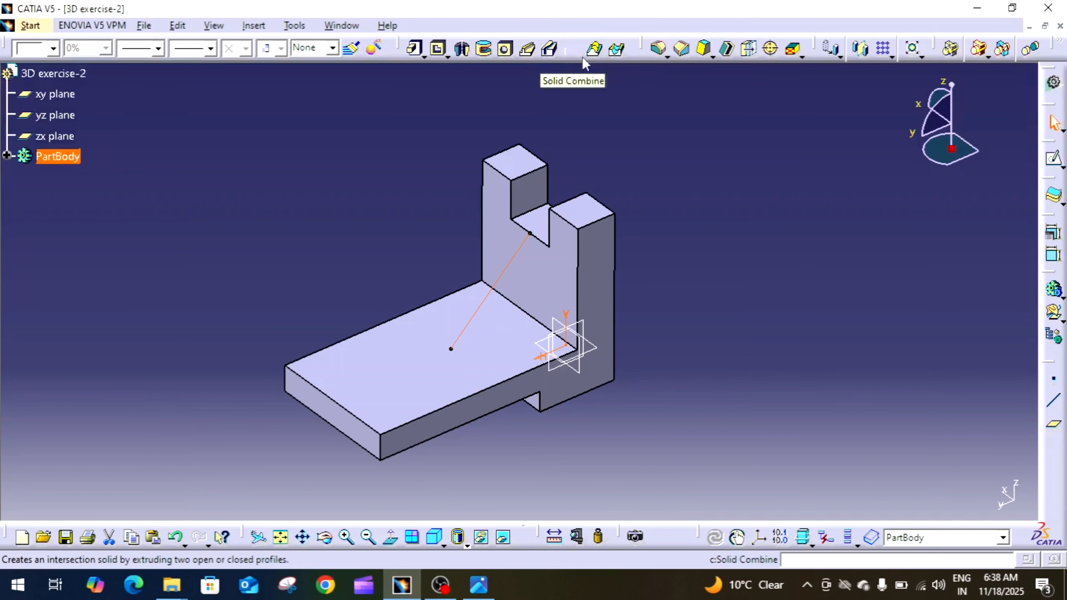
left_click(580, 57)
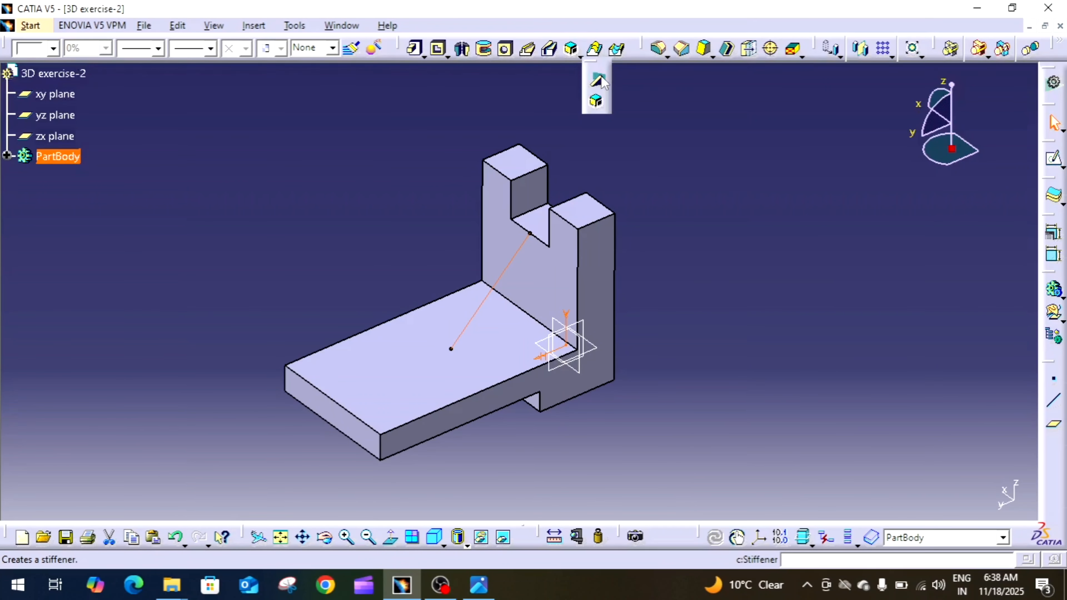
left_click(601, 79)
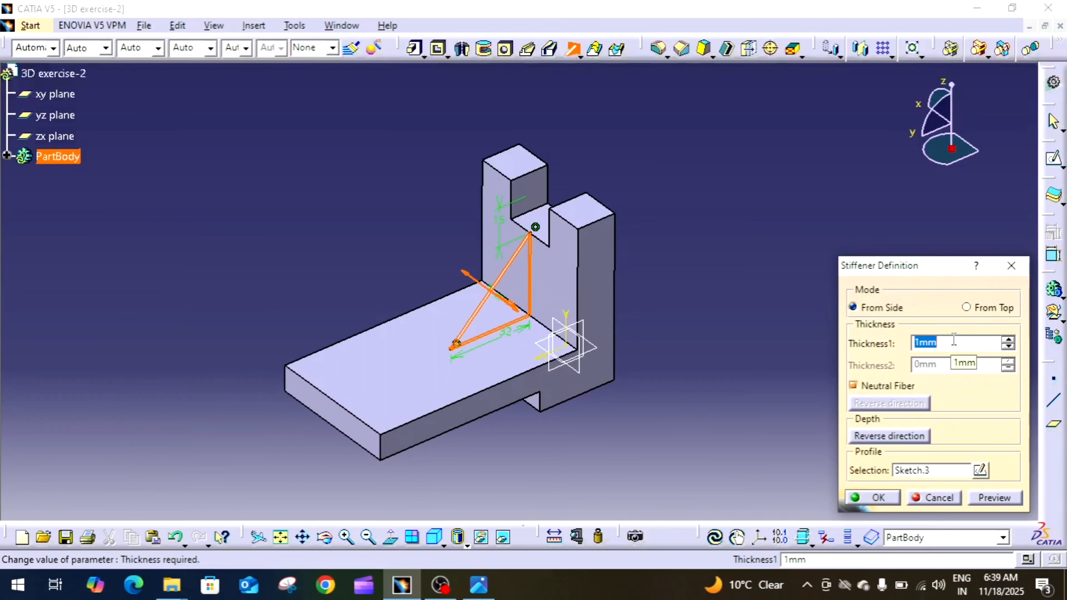
type("10")
left_click(994, 497)
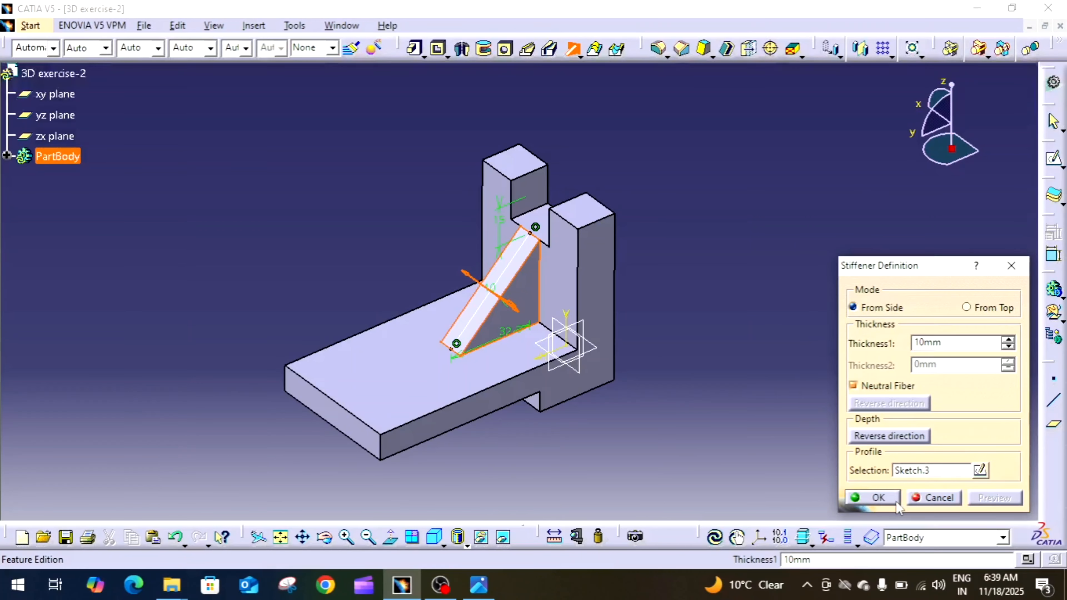
left_click(874, 497)
middle_click_drag(795, 374, 808, 339)
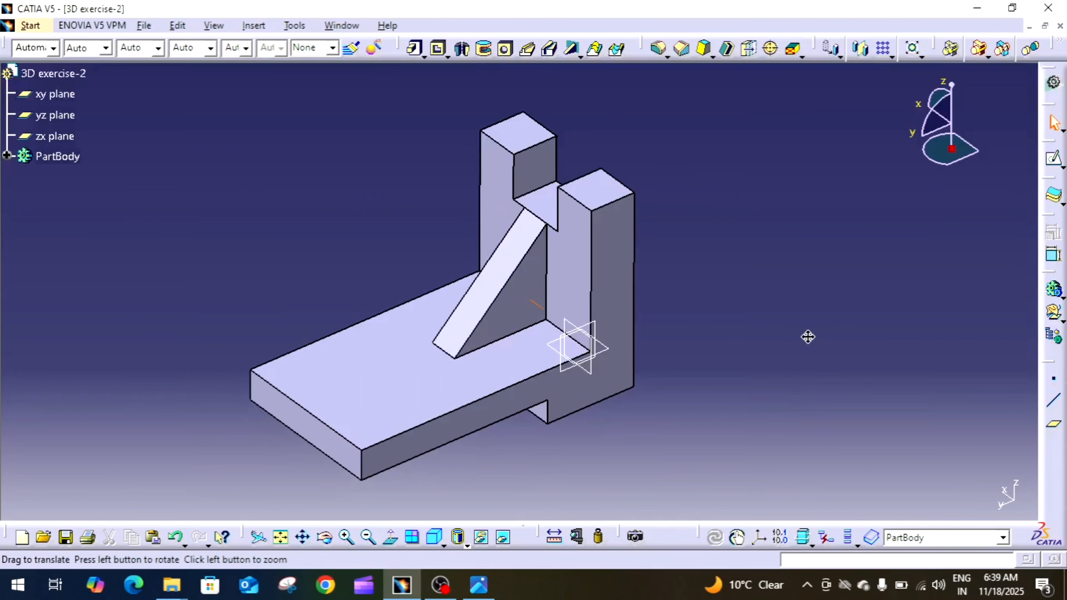
middle_click_drag(719, 339, 772, 357)
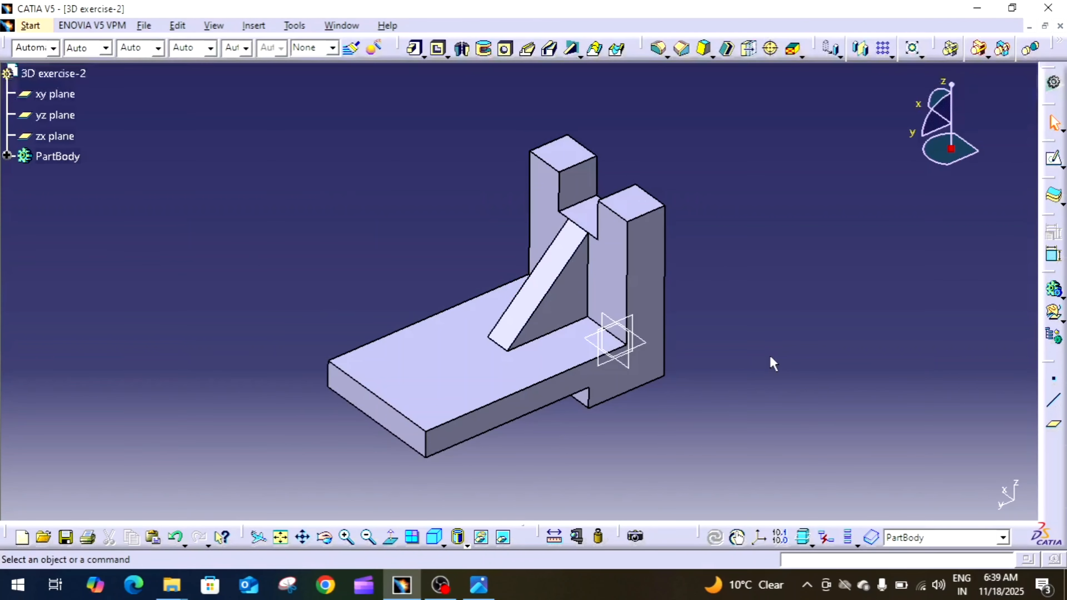
Check the hole position in the reference drawing and sketch a centre point on the base's top face, on the vertical axis about 22 mm from its outer edge.
left_click(479, 587)
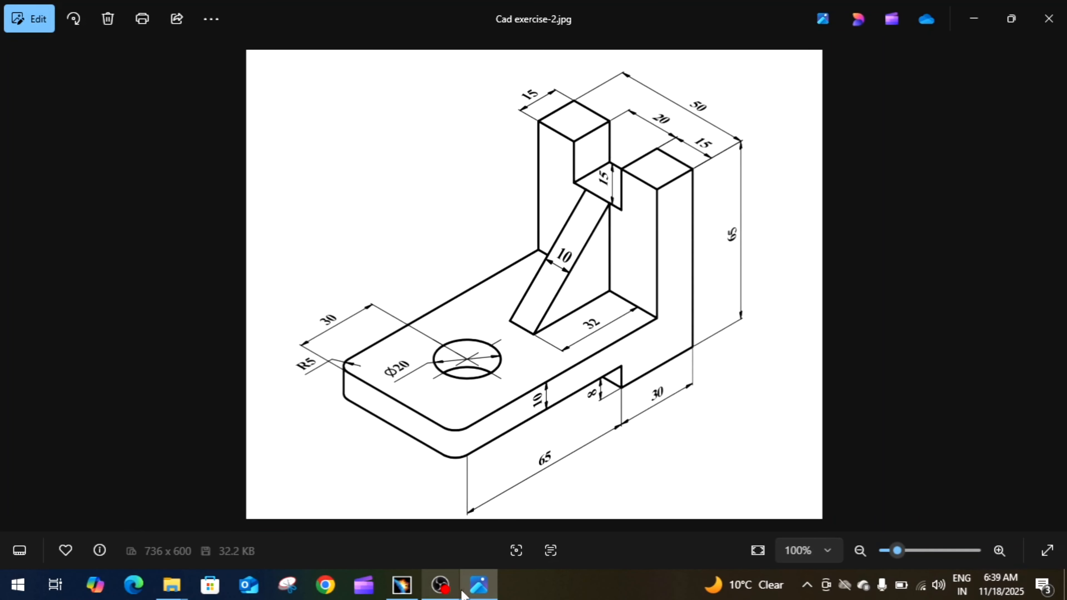
left_click(414, 591)
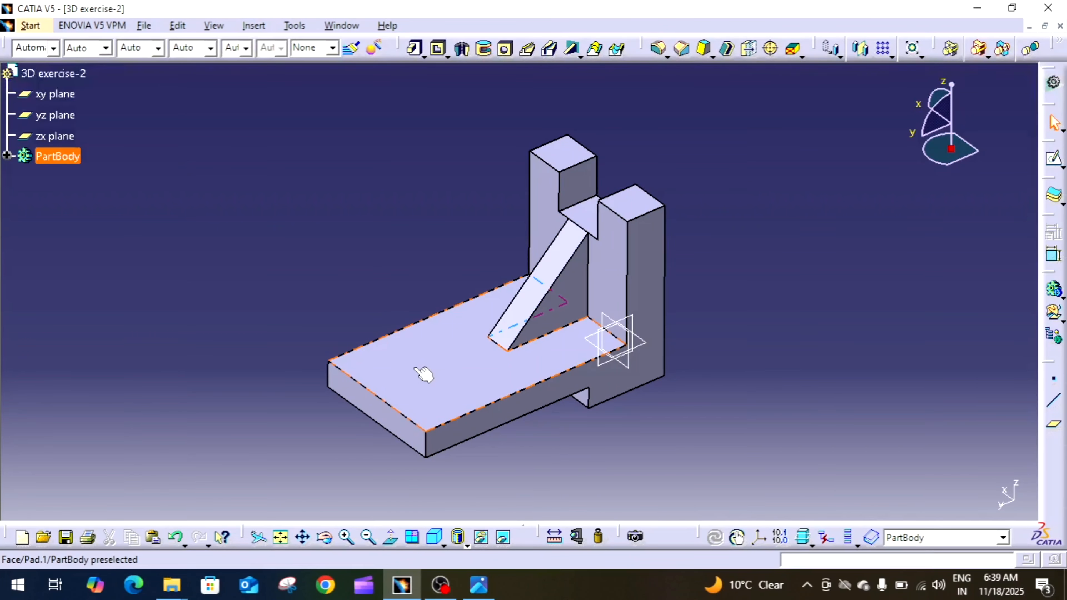
left_click(424, 374)
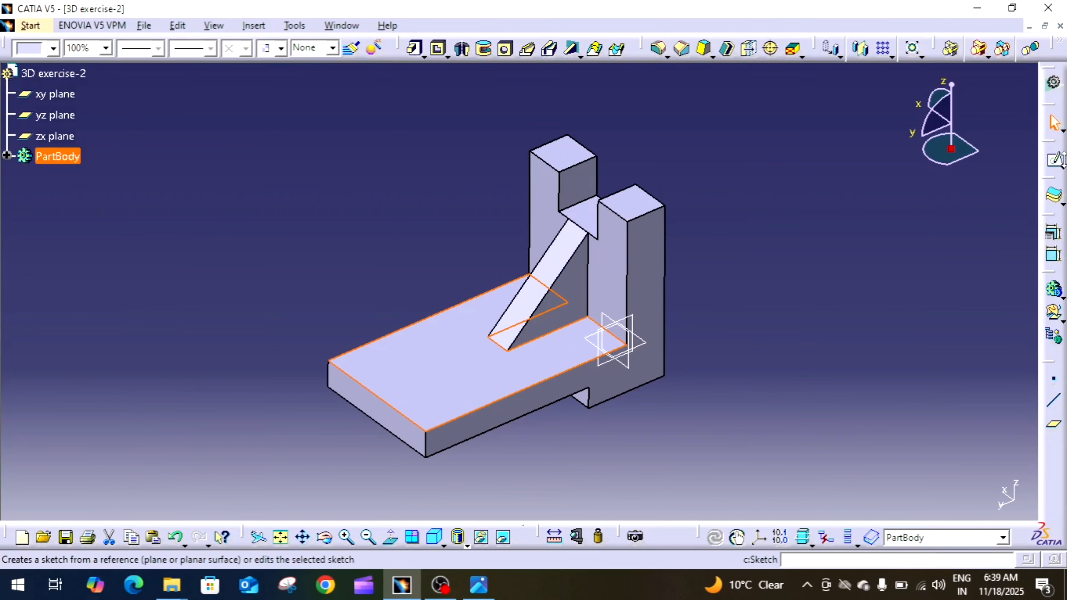
left_click(1052, 166)
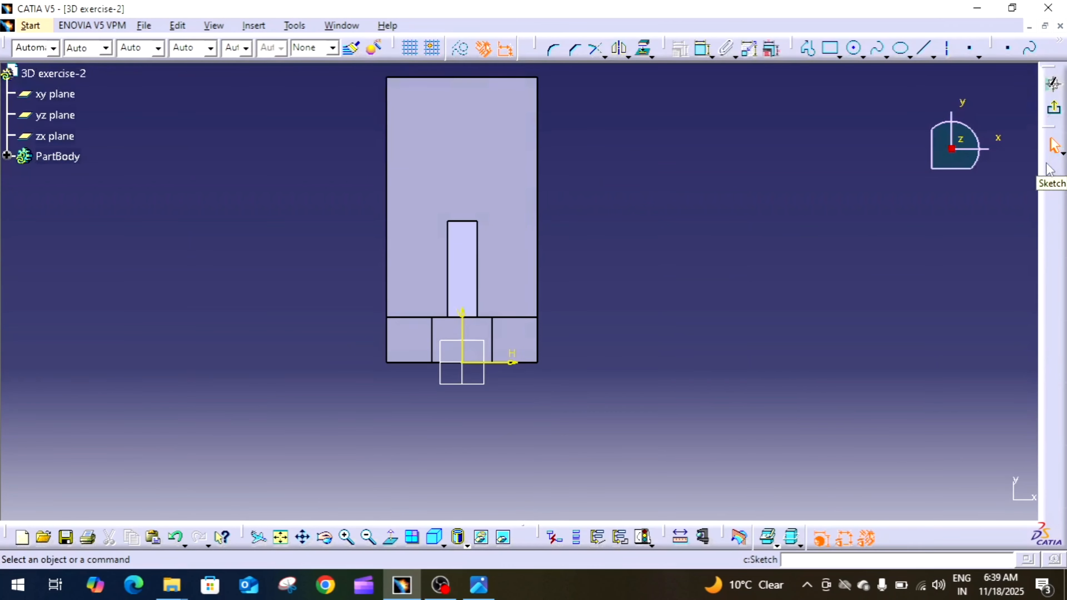
left_click(970, 49)
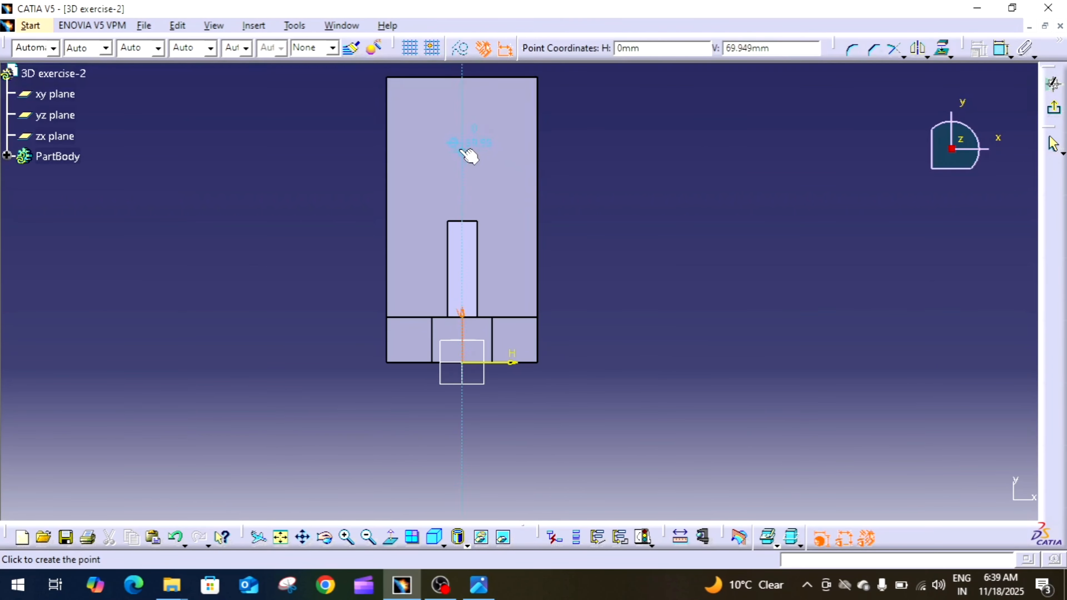
left_click(467, 140)
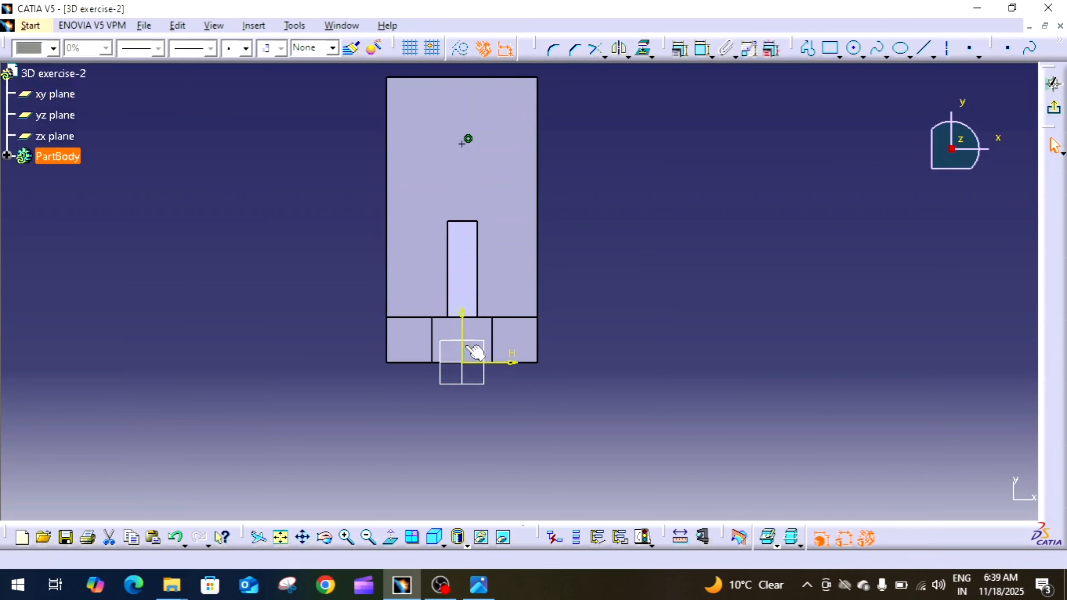
left_click(703, 142)
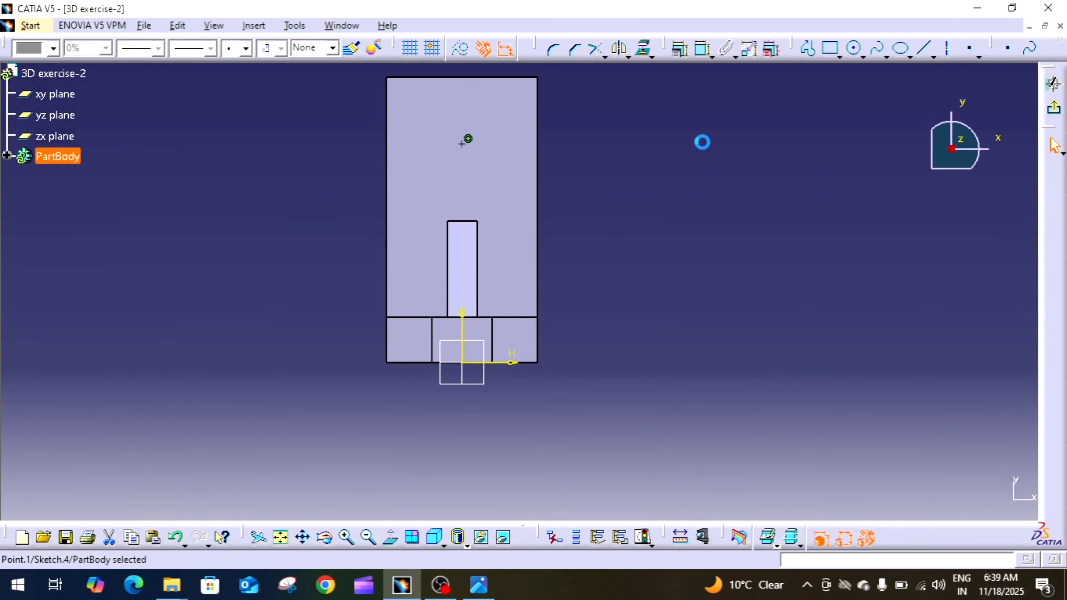
Dimension the point from the base's outer end edge, set the distance to 30 mm as in the reference drawing, and exit the sketch.
left_click(702, 51)
left_click(504, 78)
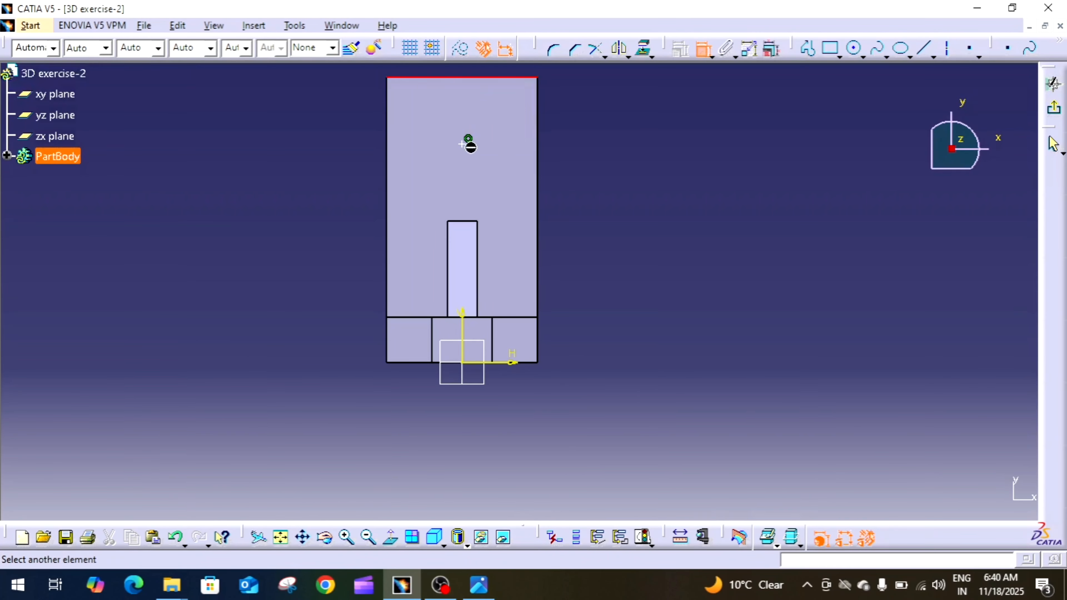
left_click(468, 140)
left_click(584, 139)
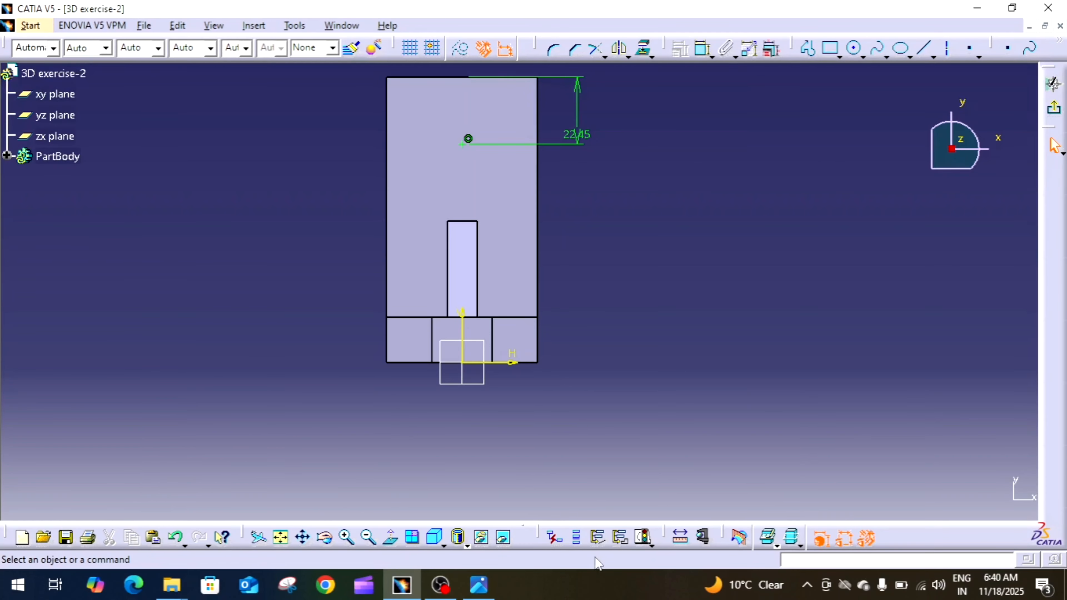
left_click(479, 584)
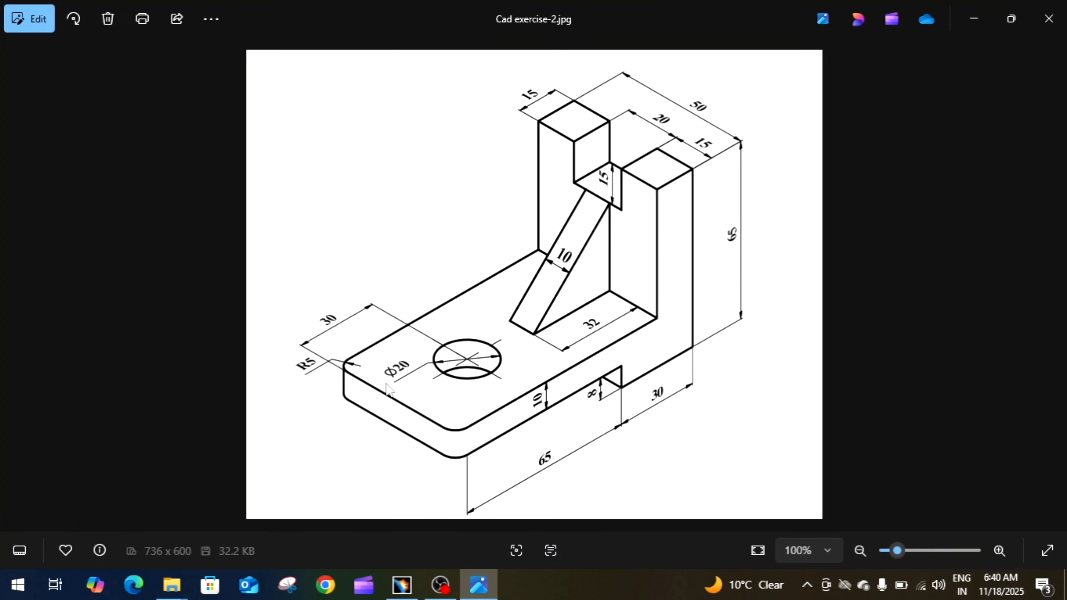
left_click(479, 585)
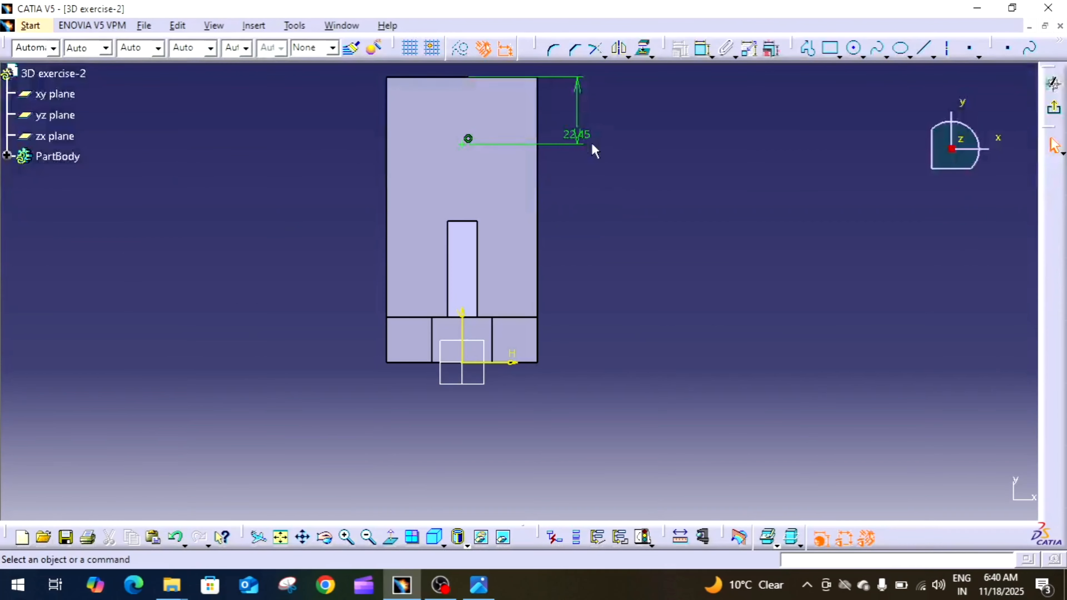
double_click(577, 139)
type("30mm")
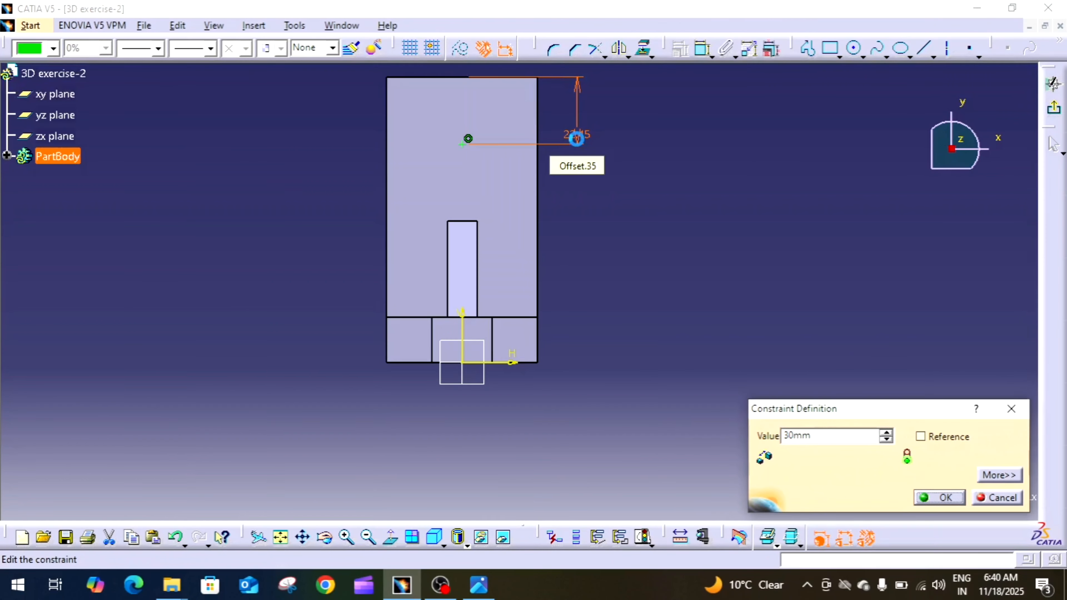
key("Return")
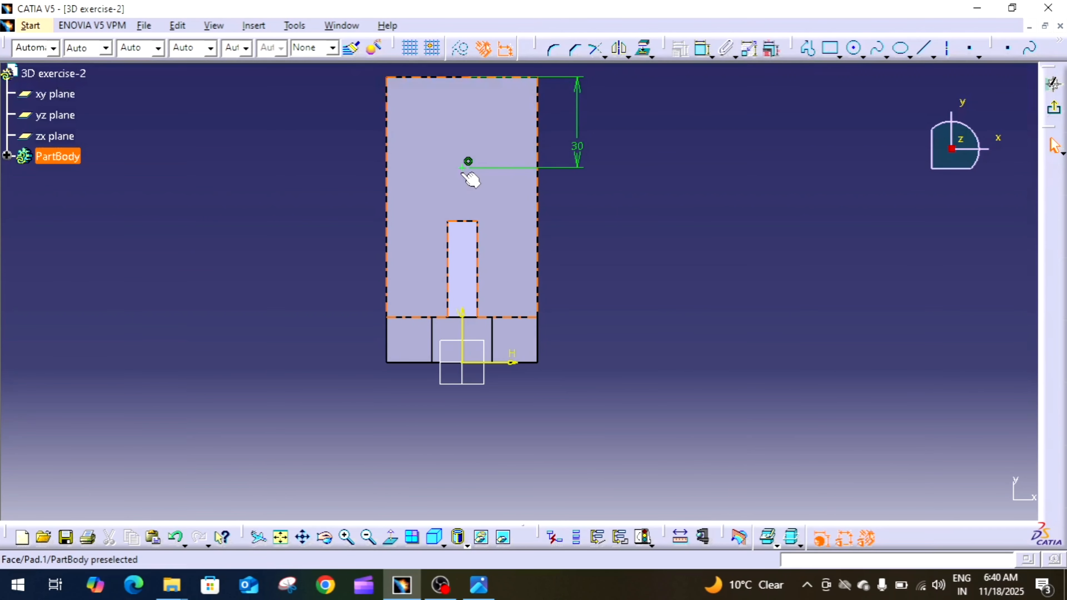
left_click(1055, 106)
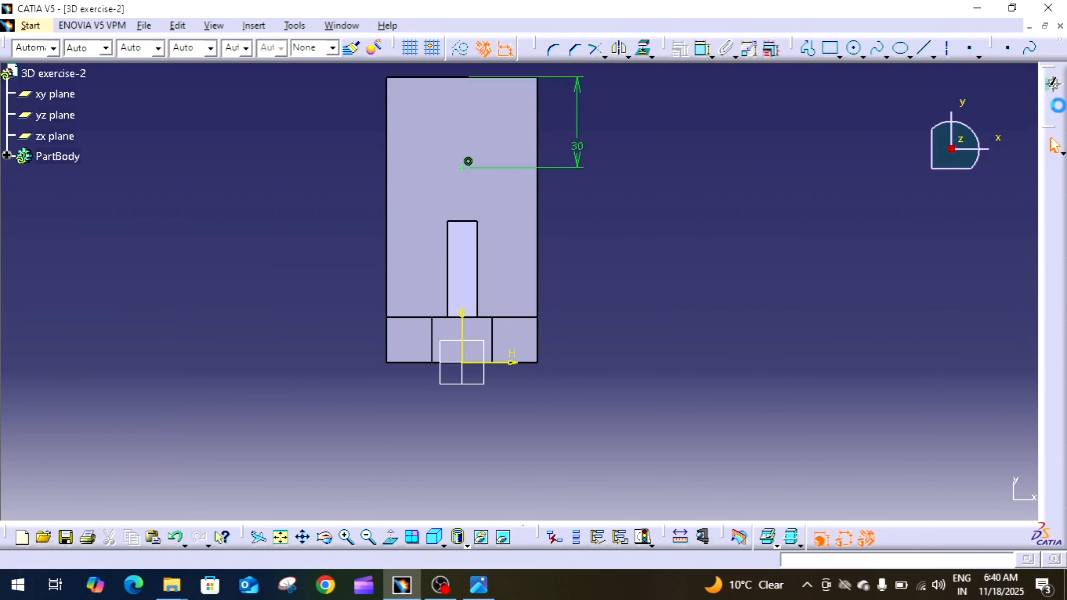
left_click(745, 264)
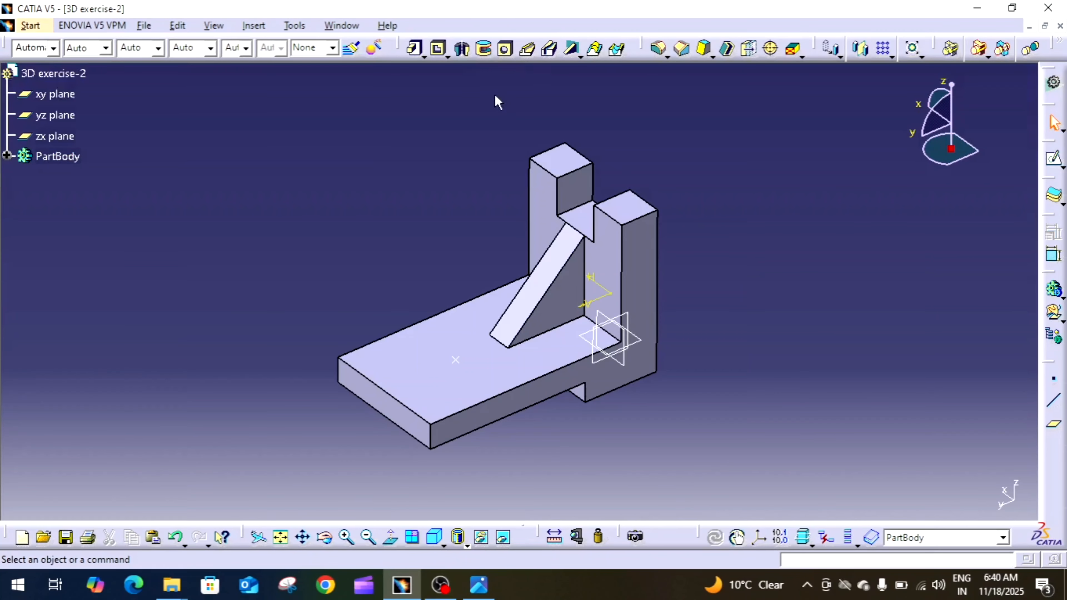
Start a hole at the sketched point on the base's top face and set its diameter to 20 mm.
left_click(506, 48)
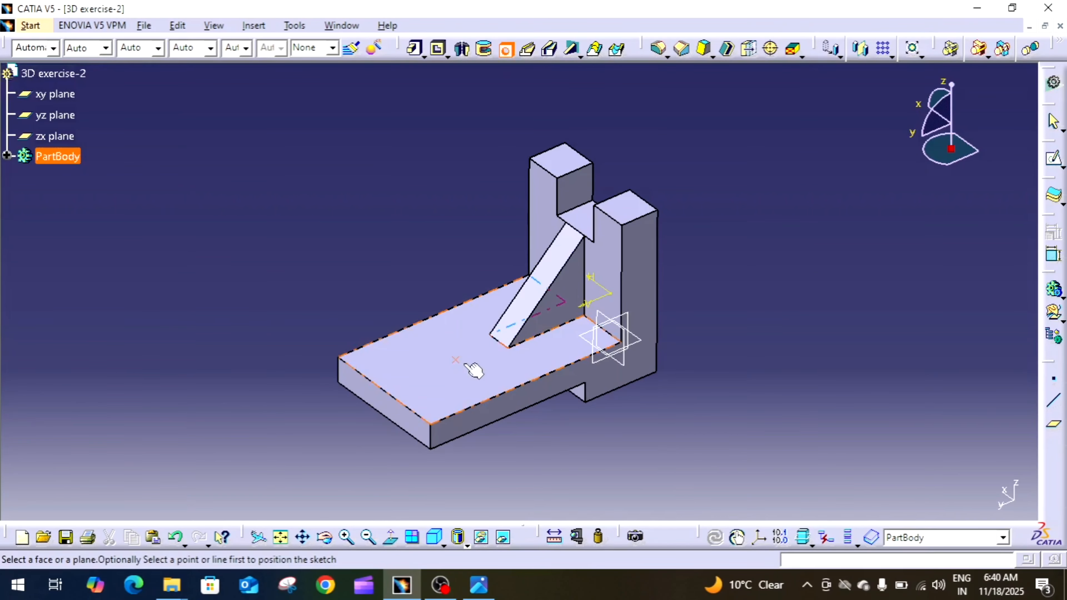
left_click(483, 374)
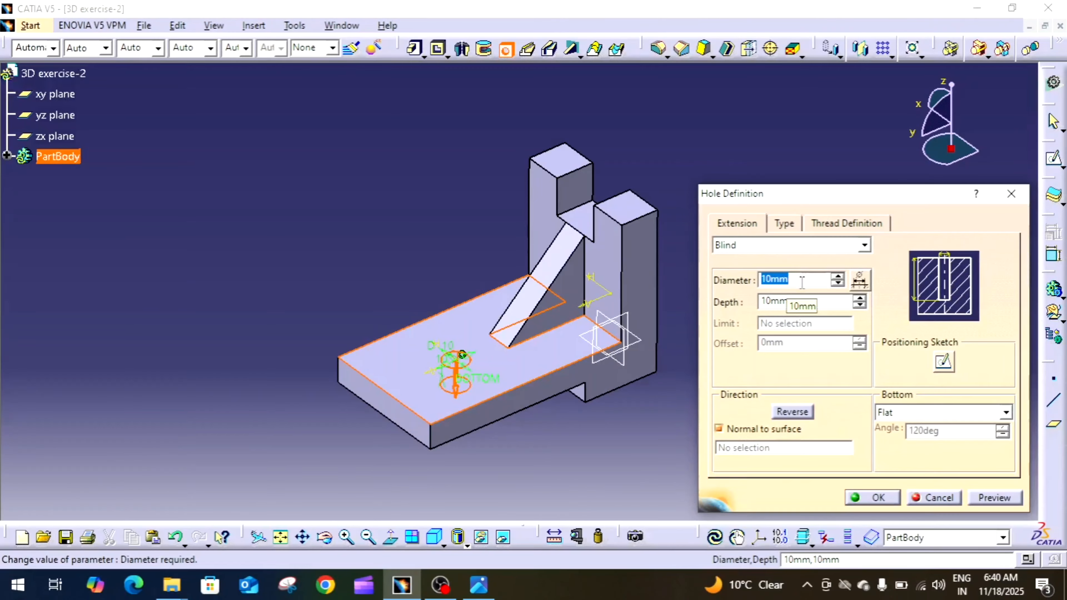
type("20")
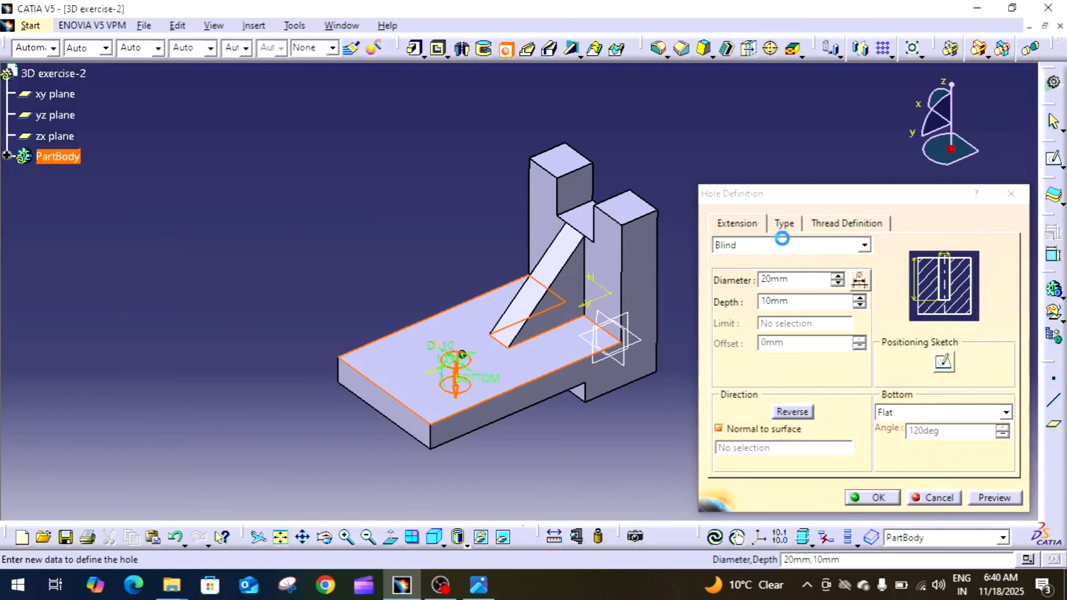
Set the hole's extension to Up To Next, check it against the reference drawing and create the hole.
left_click(786, 245)
left_click(786, 245)
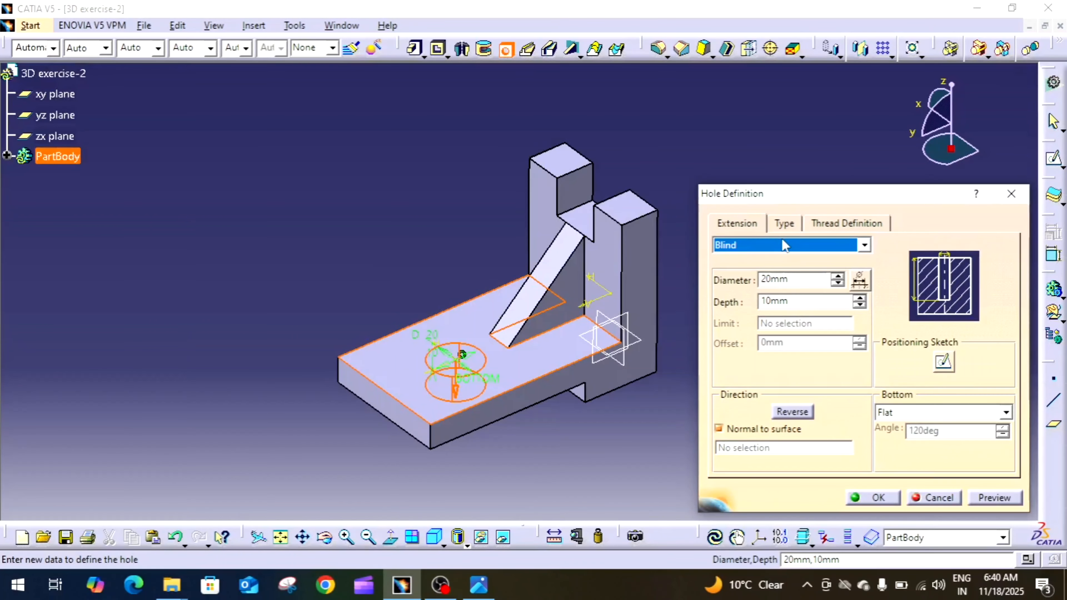
left_click(802, 301)
double_click(802, 301)
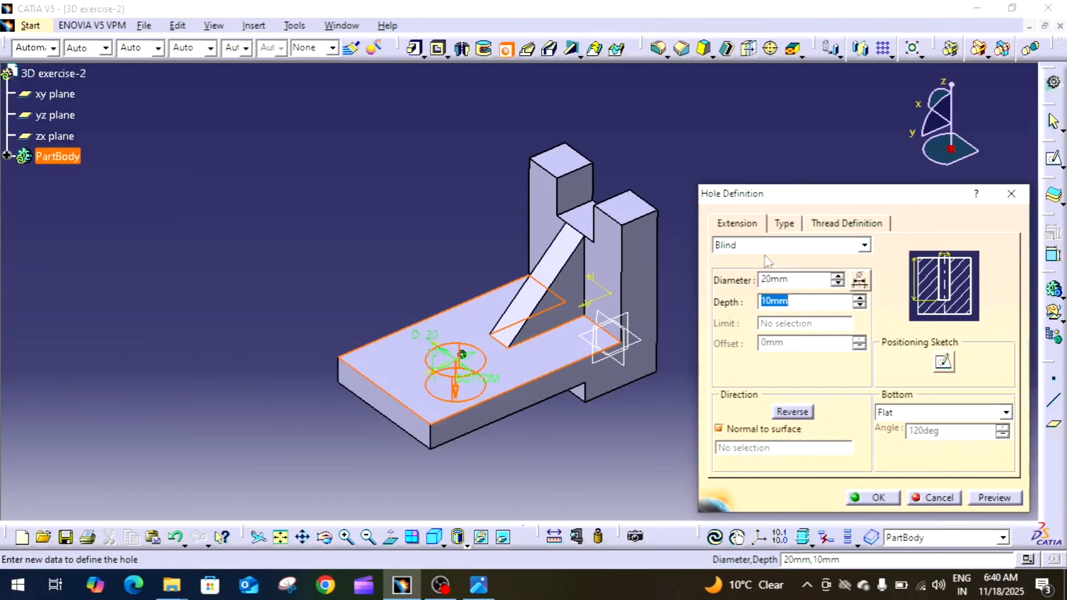
left_click(758, 246)
left_click(753, 272)
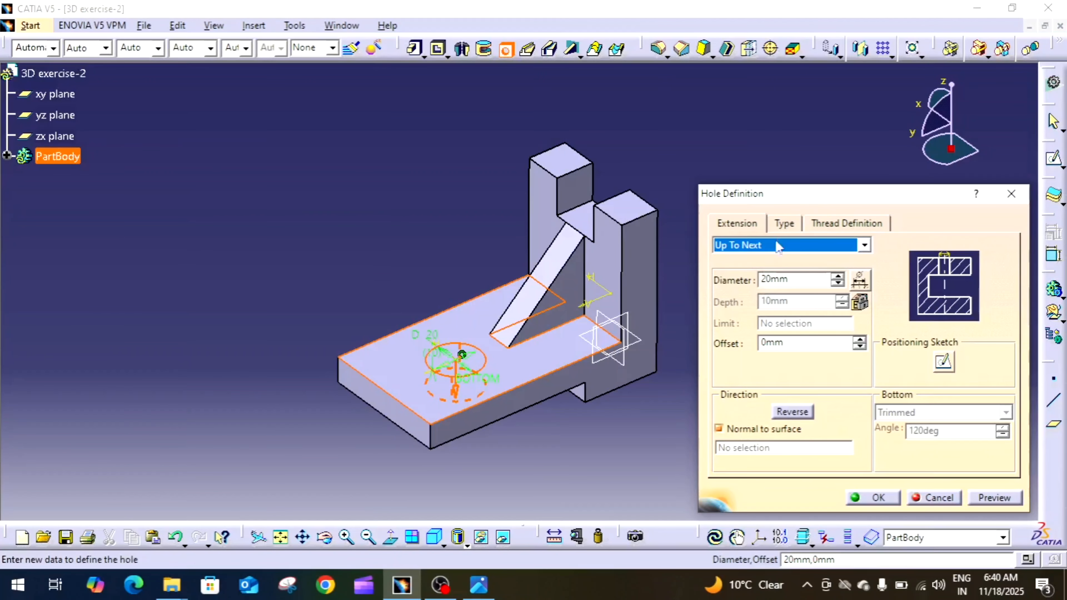
left_click(783, 224)
left_click(738, 223)
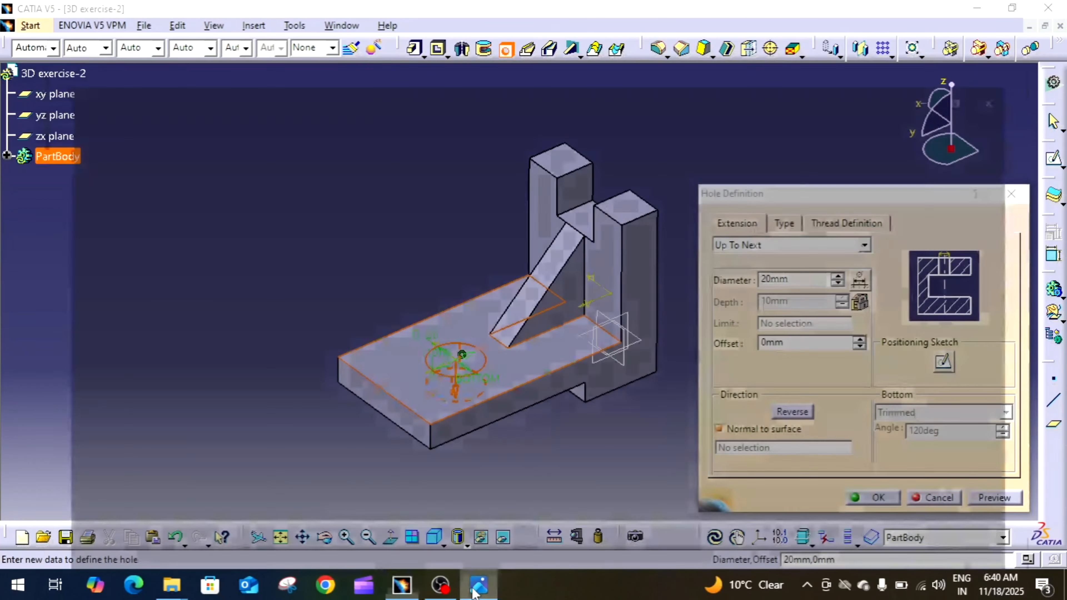
left_click(479, 585)
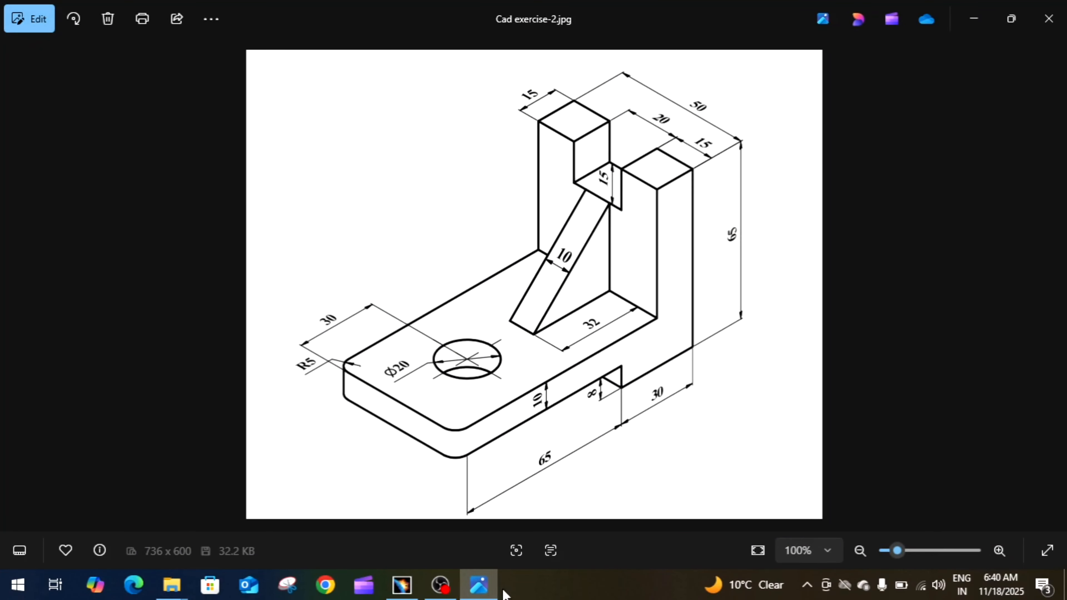
left_click(478, 585)
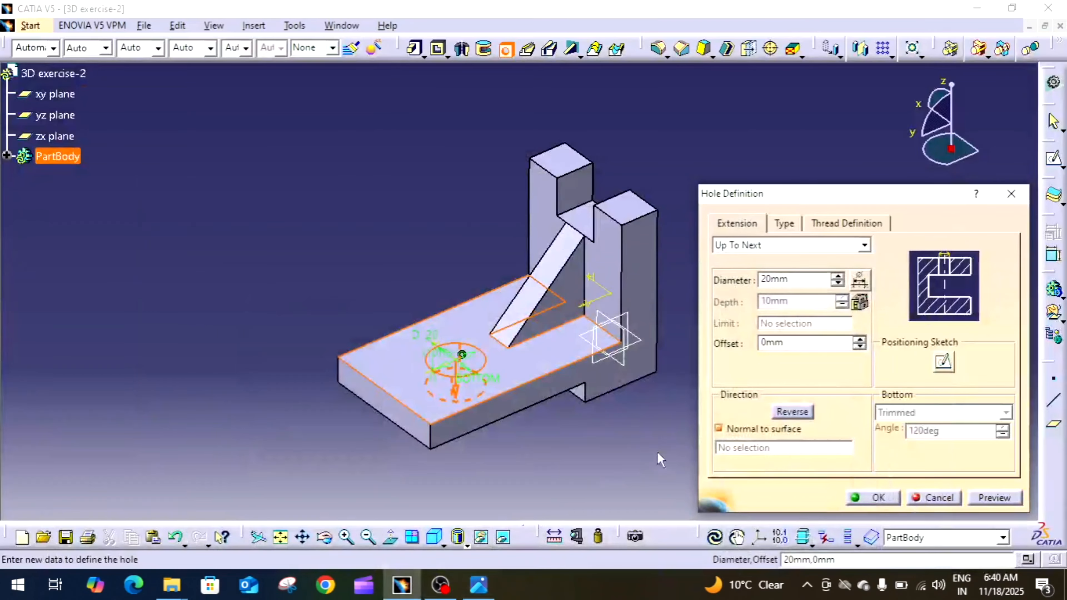
left_click(874, 498)
Compare the bracket with the reference drawing to find the features still missing.
middle_click_drag(817, 424, 829, 405)
middle_click(829, 405)
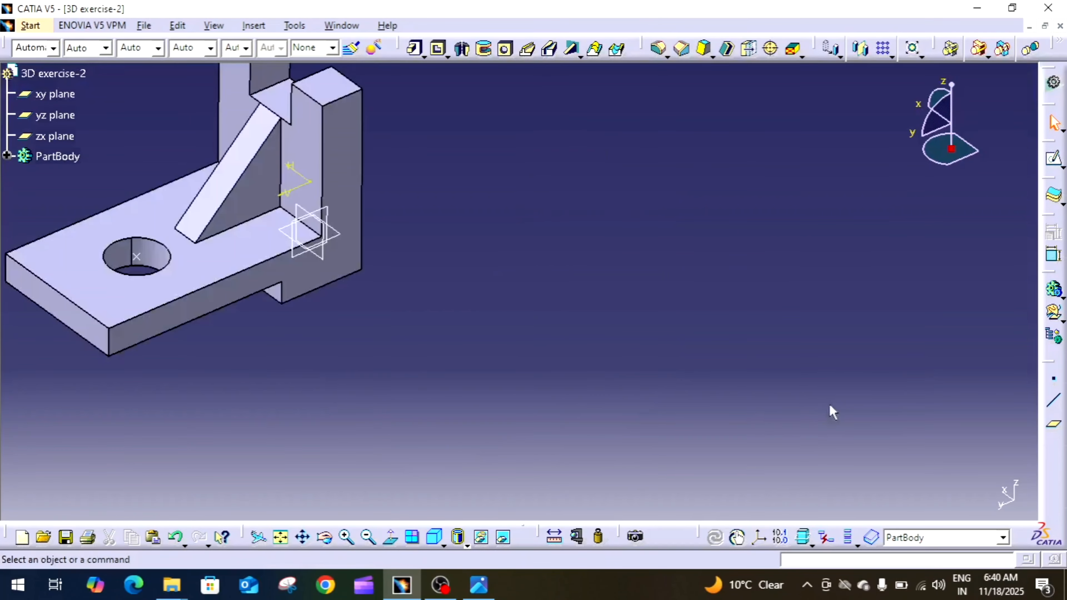
middle_click_drag(598, 374, 736, 453)
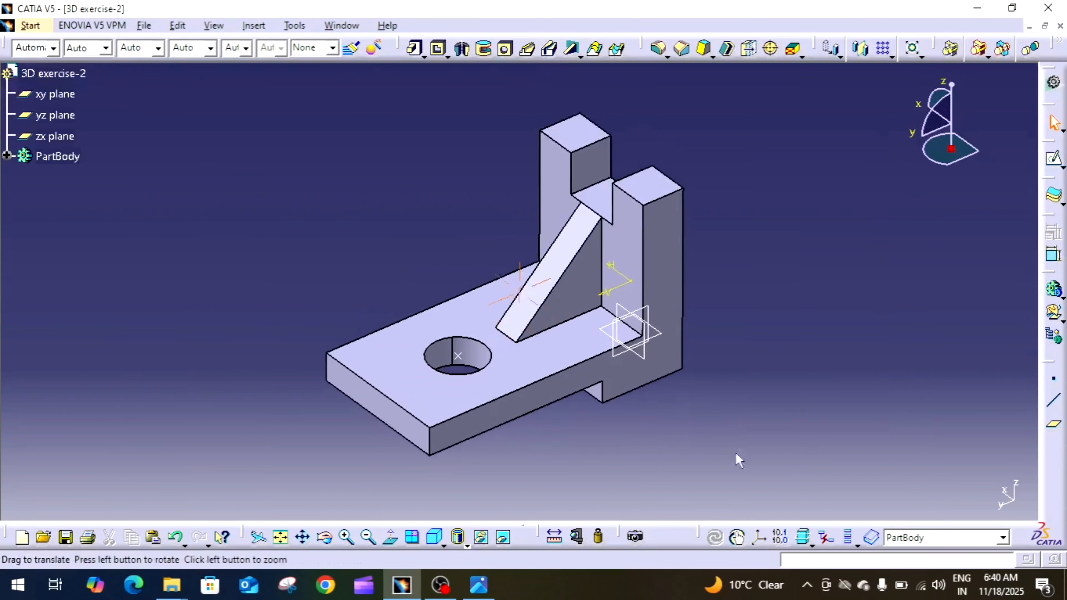
left_click(479, 586)
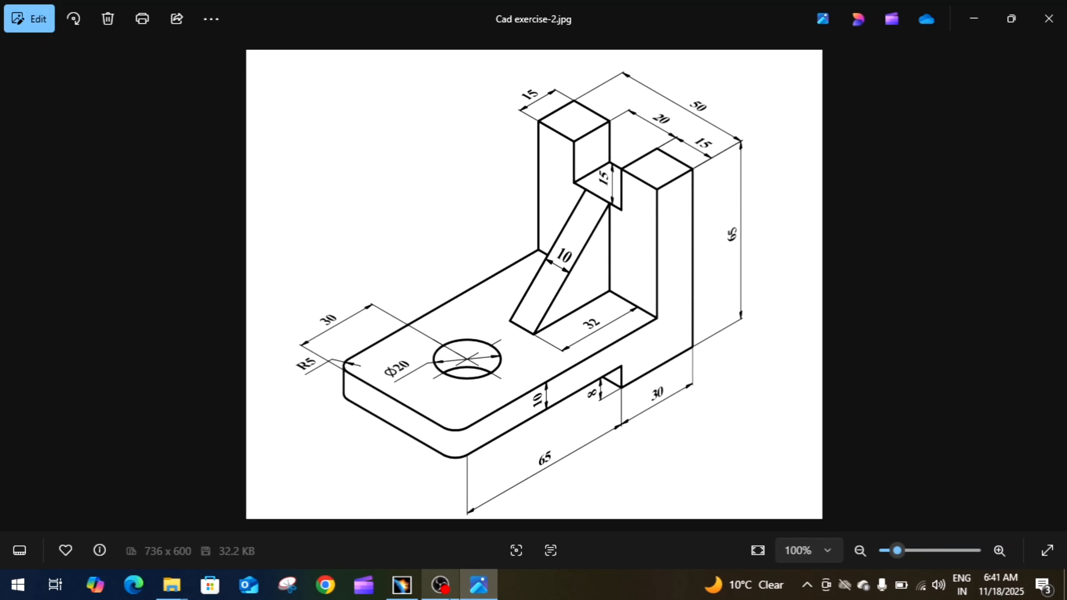
left_click(474, 596)
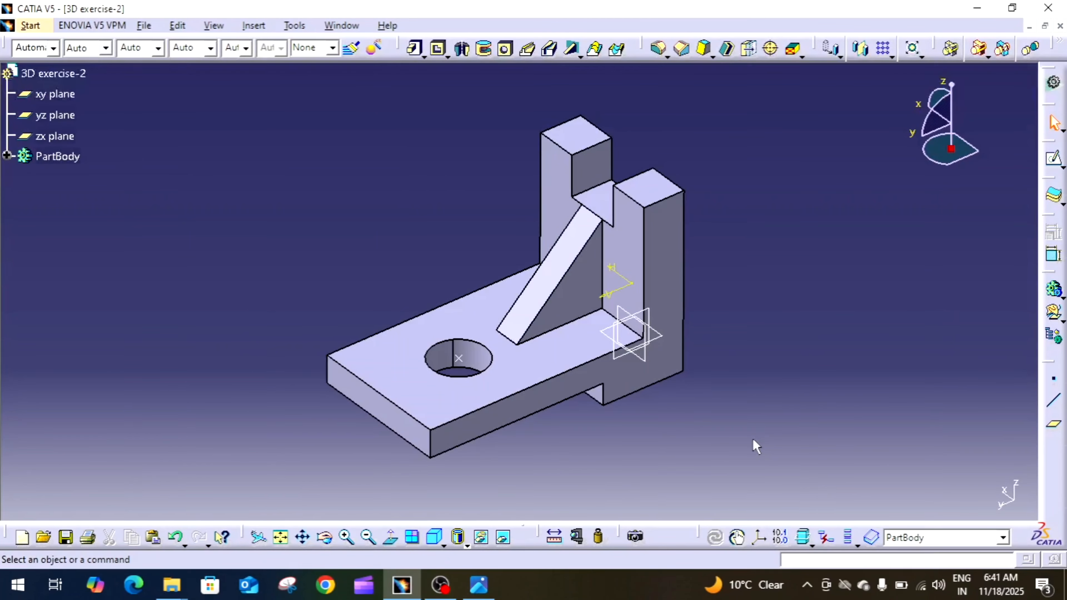